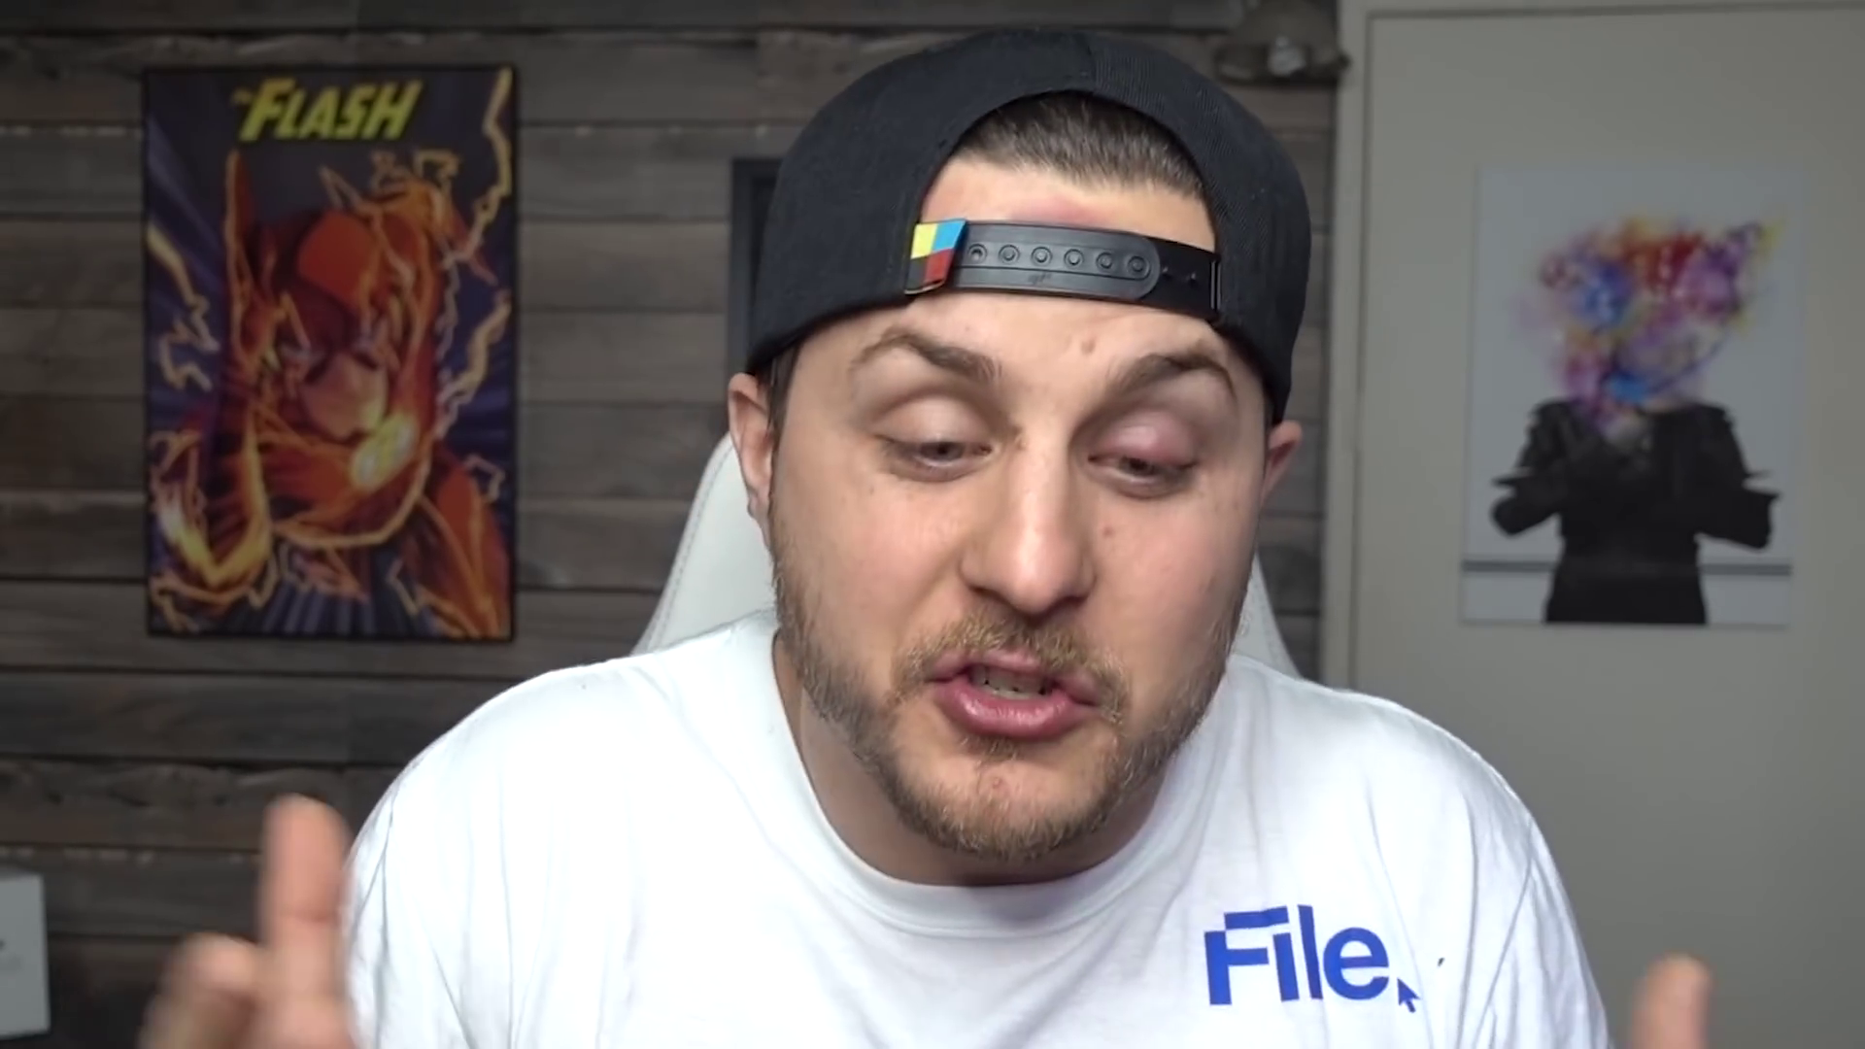
Enter PLUGINS as the project name and review the generated project folders, including the subfolders of 02 Media
text(UGINS)
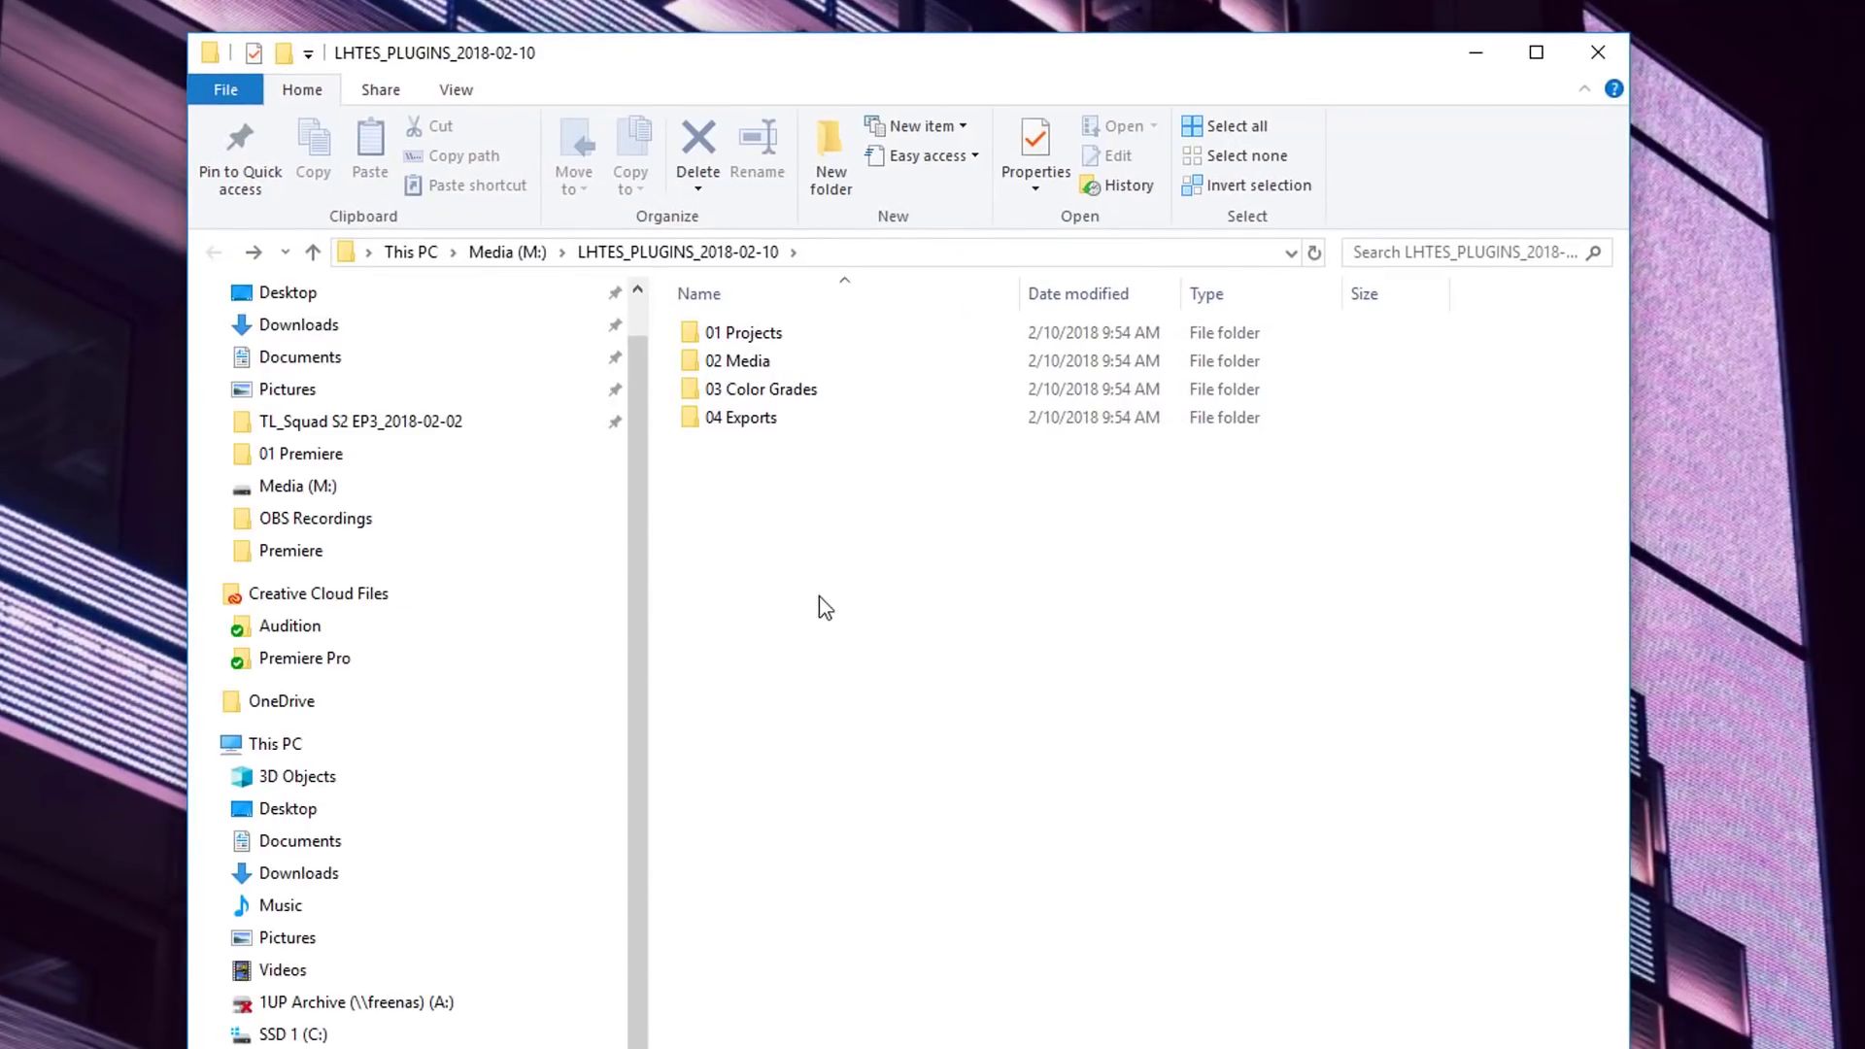
drag(819, 596, 697, 336)
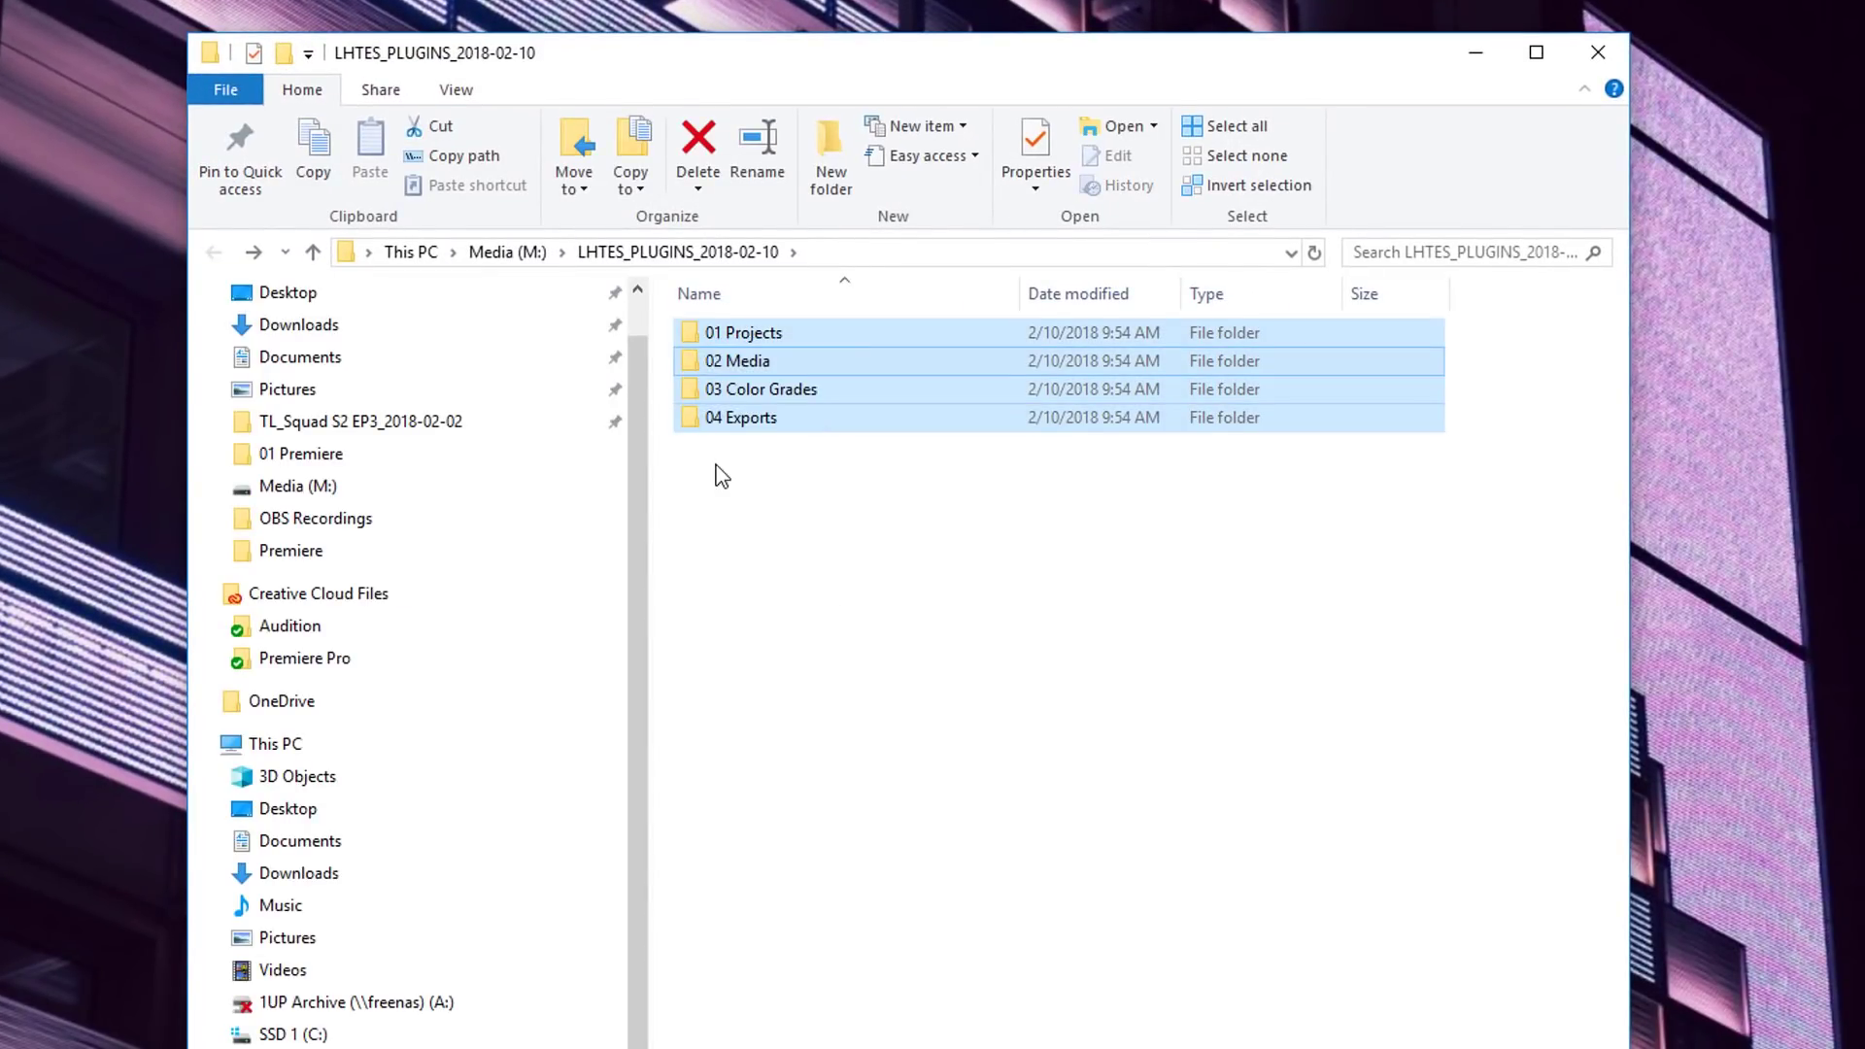
click(722, 476)
drag(718, 363, 689, 316)
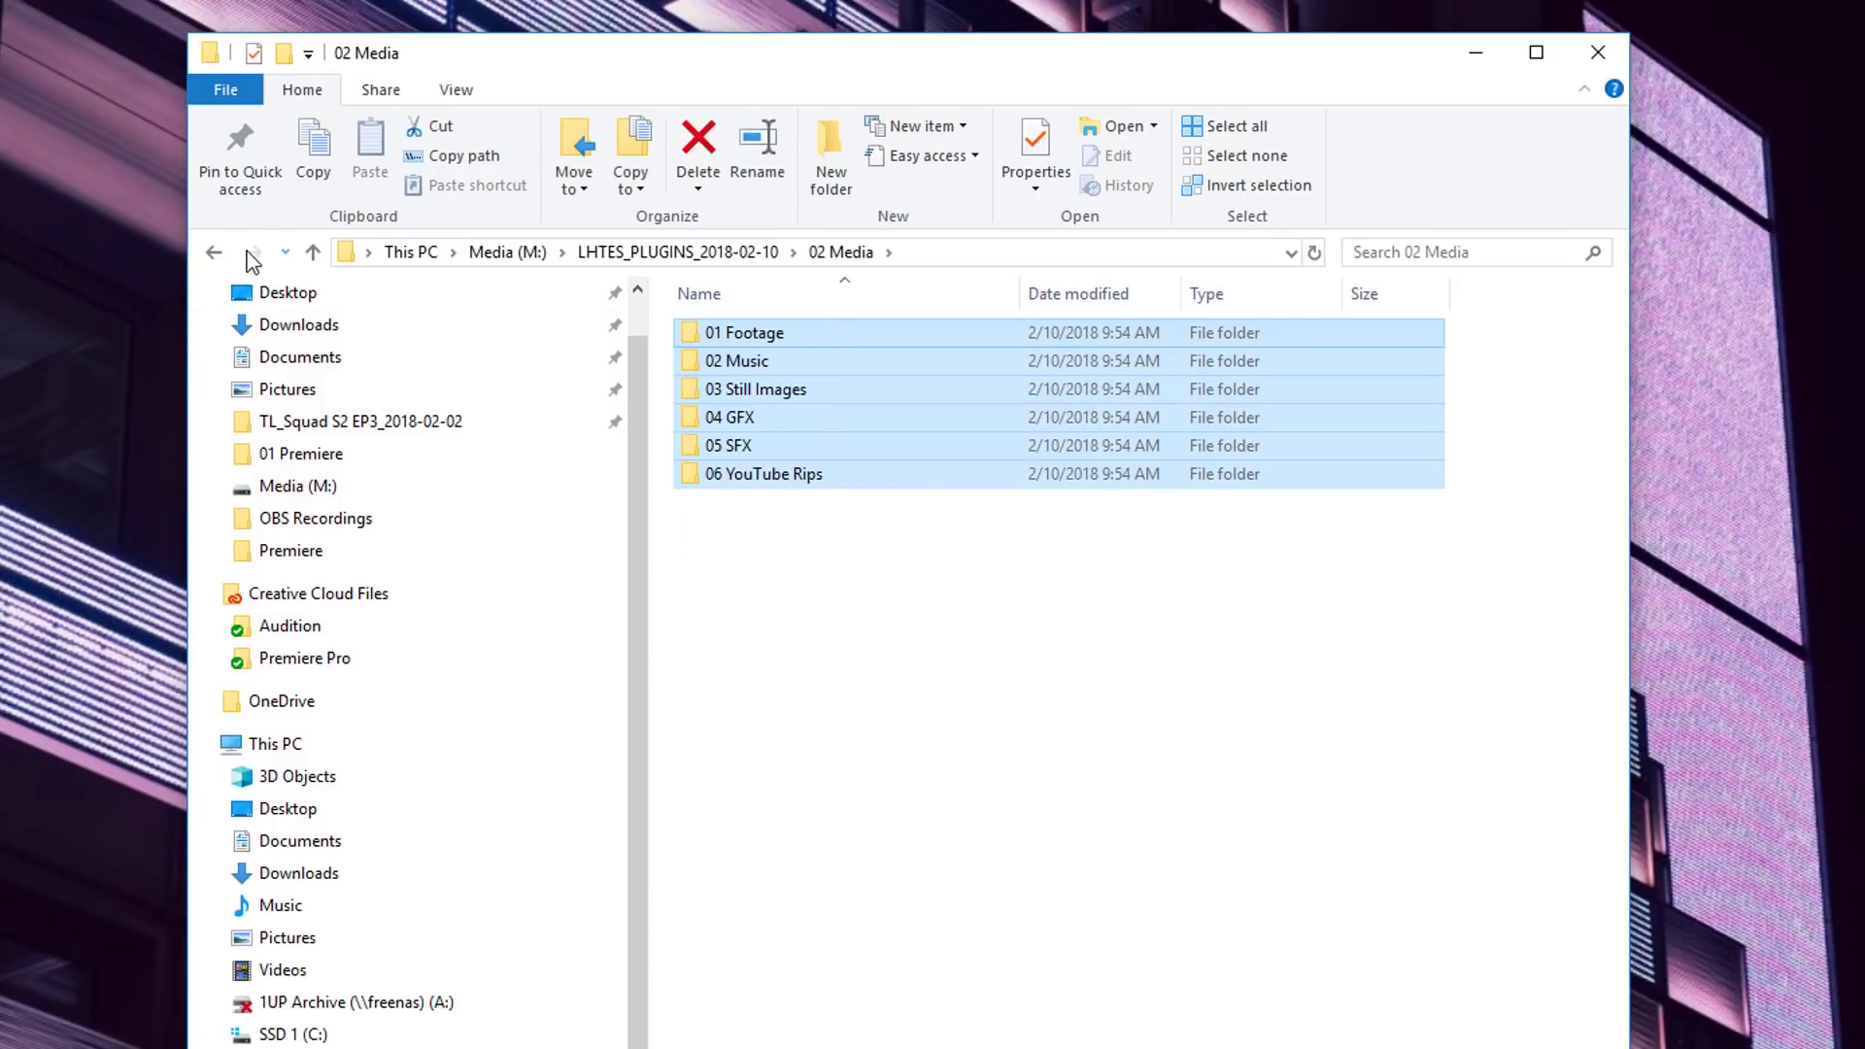
click(218, 254)
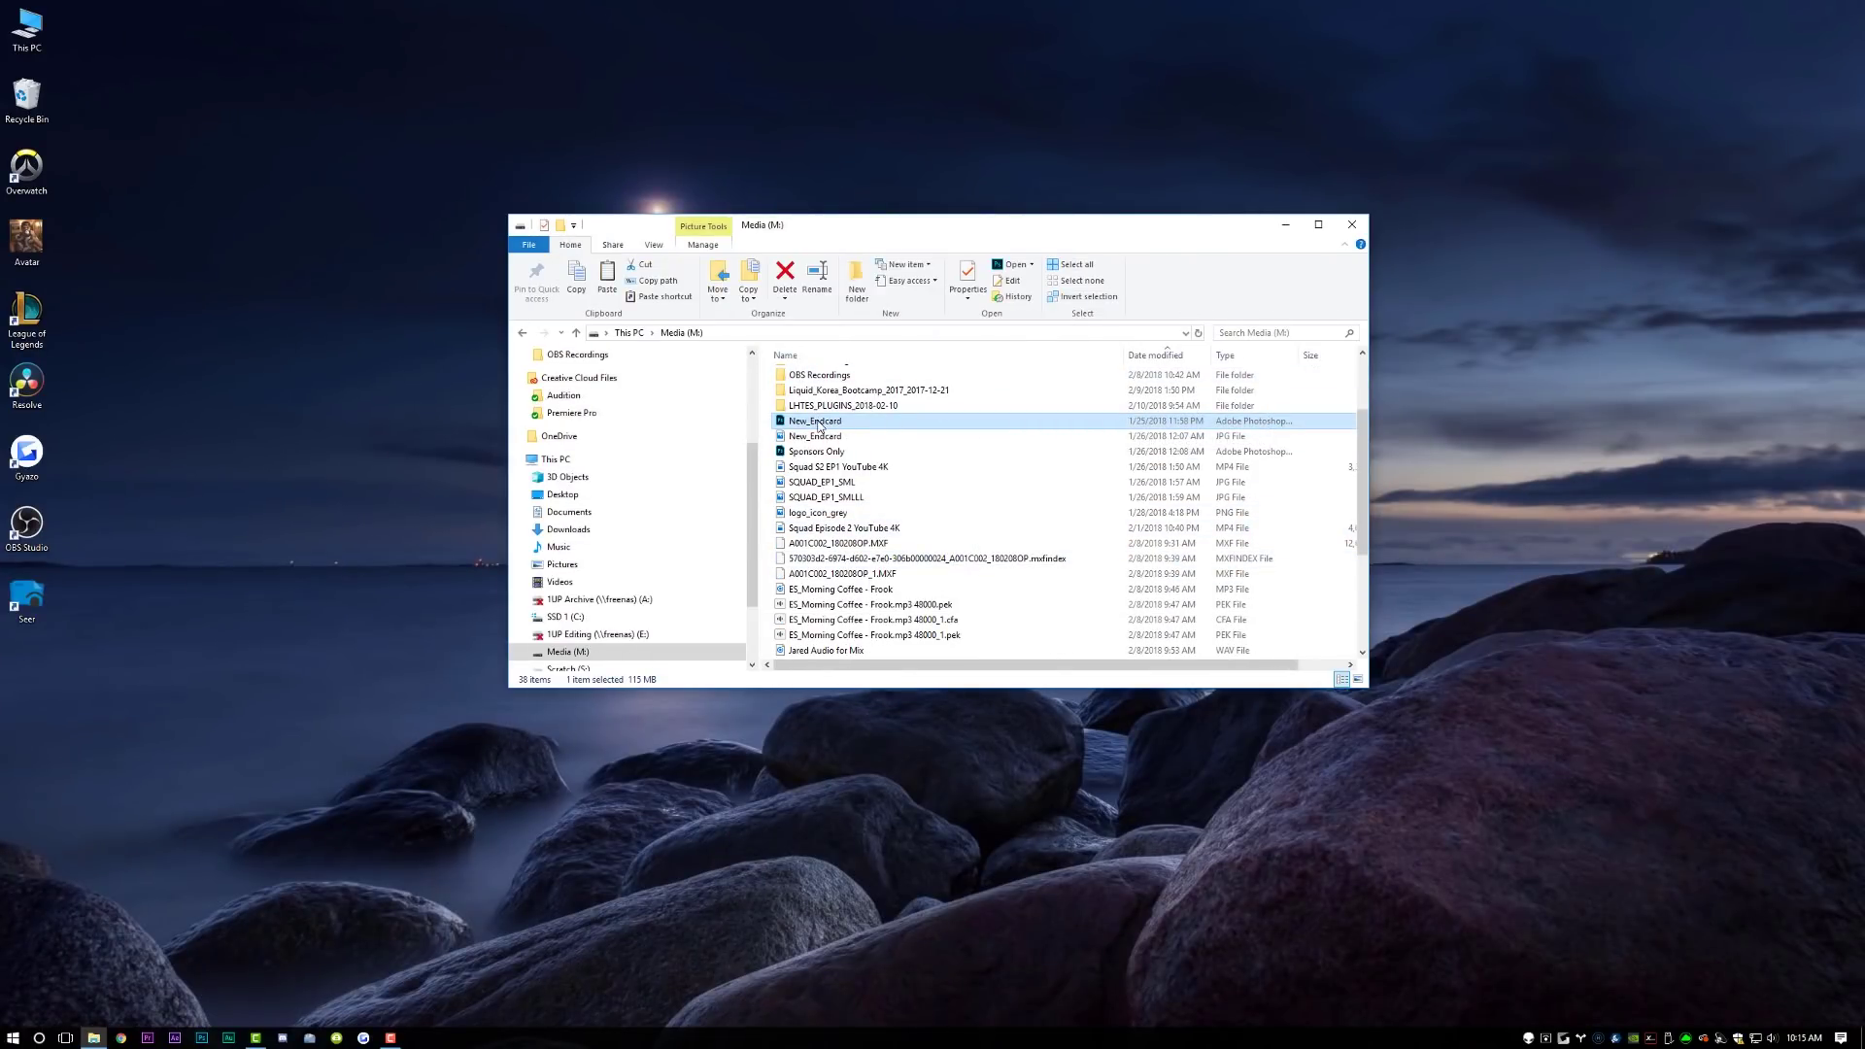
Preview the New_Endcard Photoshop file and the A001C002_180208OP.MXF clip on the Media (M:) drive without opening them in an editor
key(space)
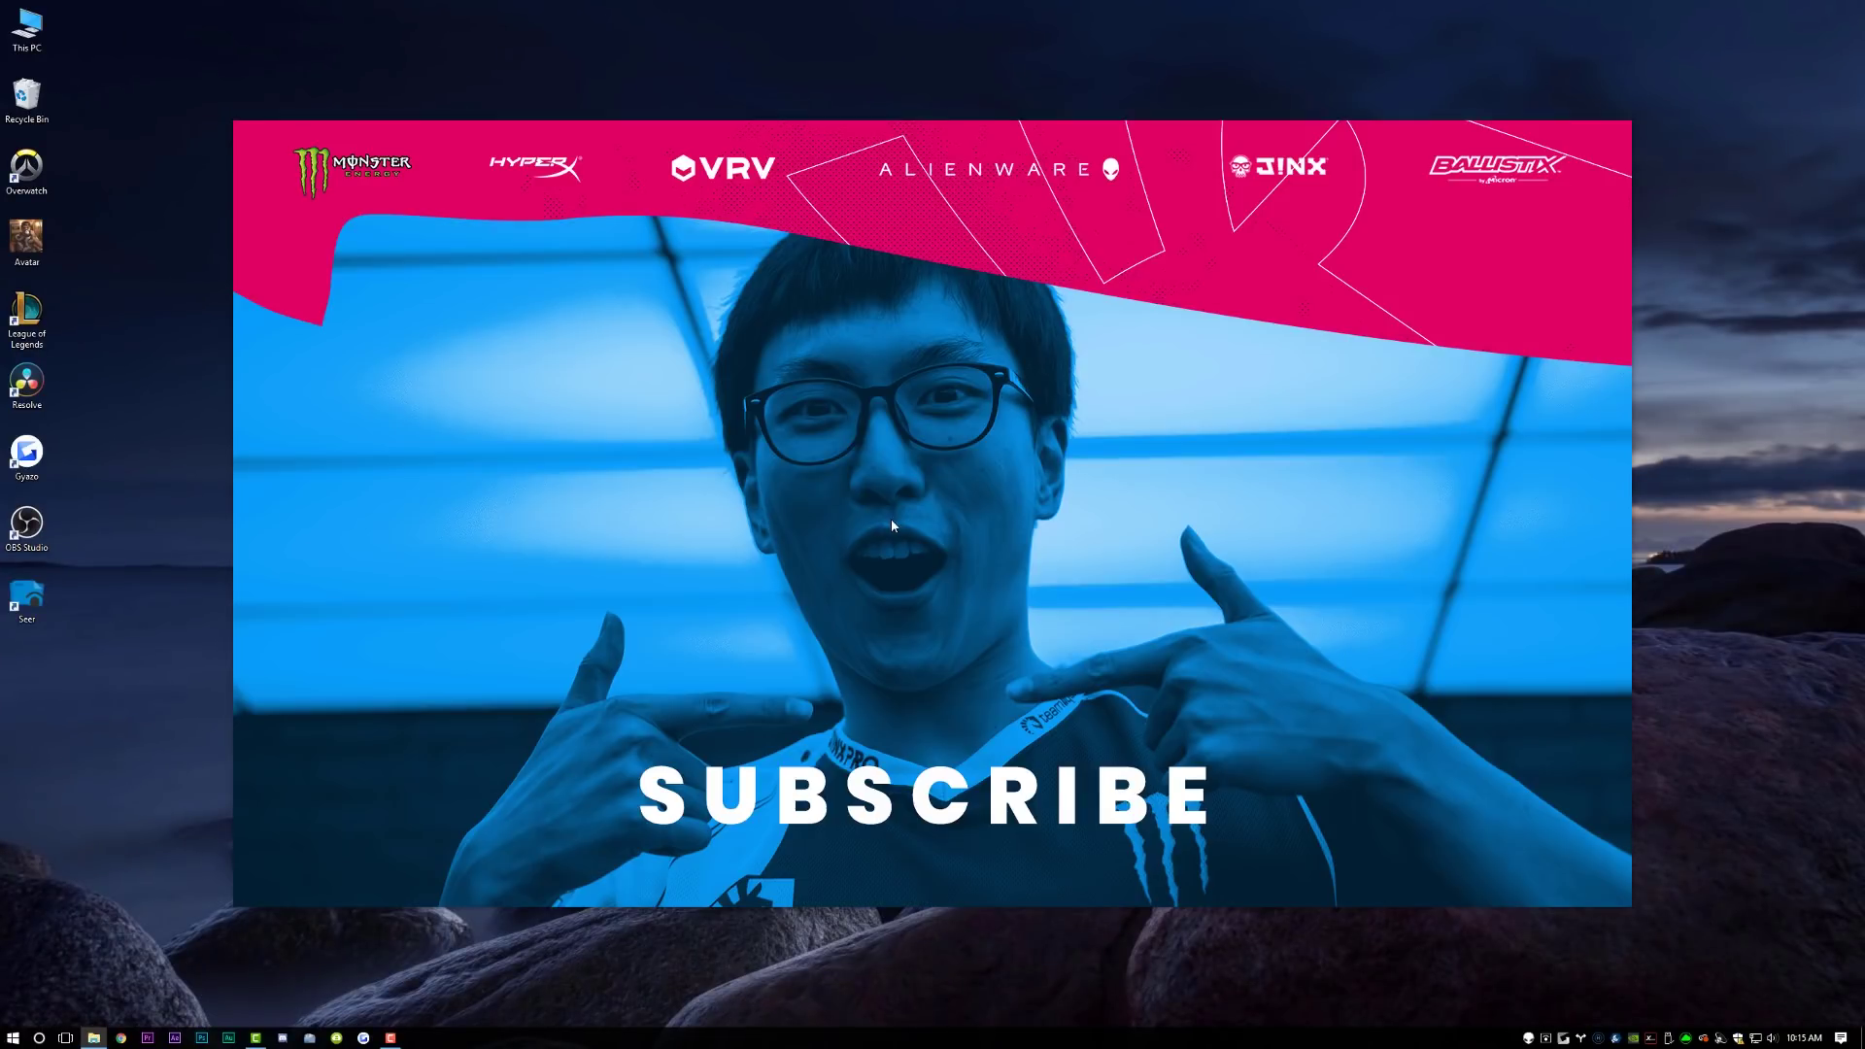
key(space)
click(884, 515)
key(space)
key(space)
key(Down)
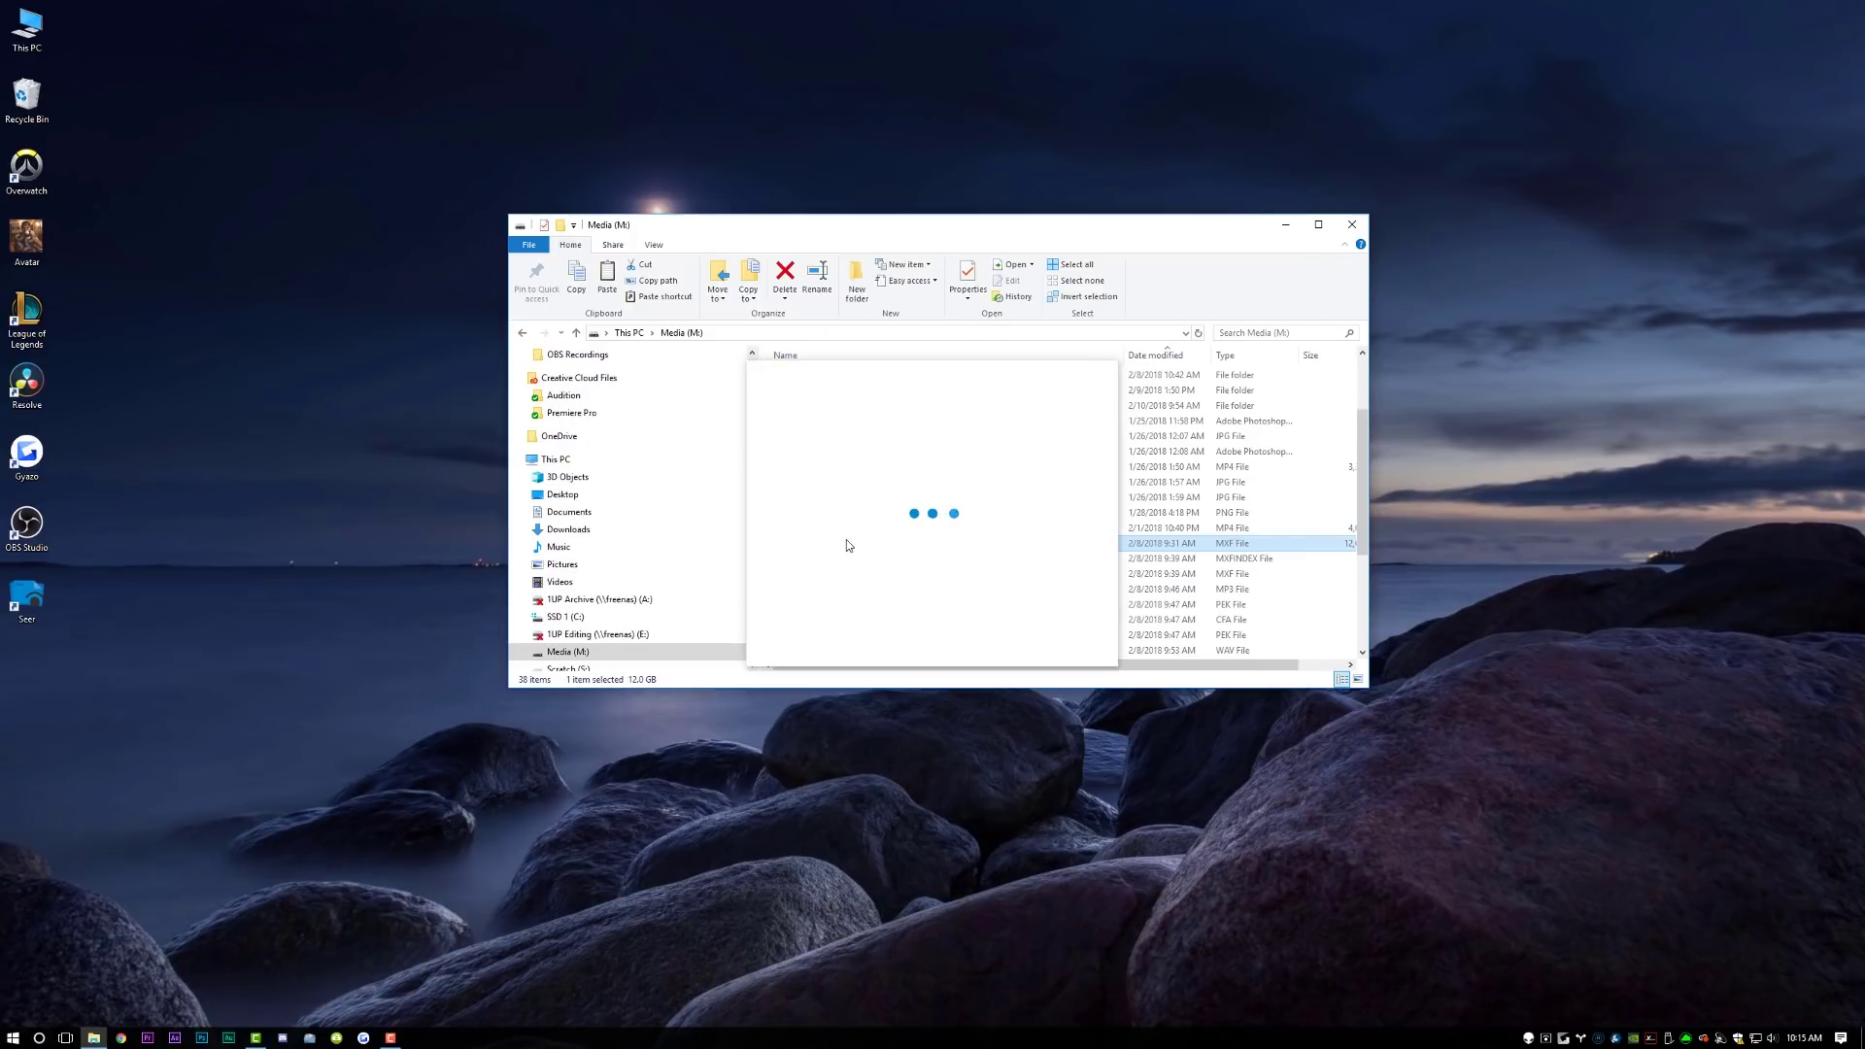
key(space)
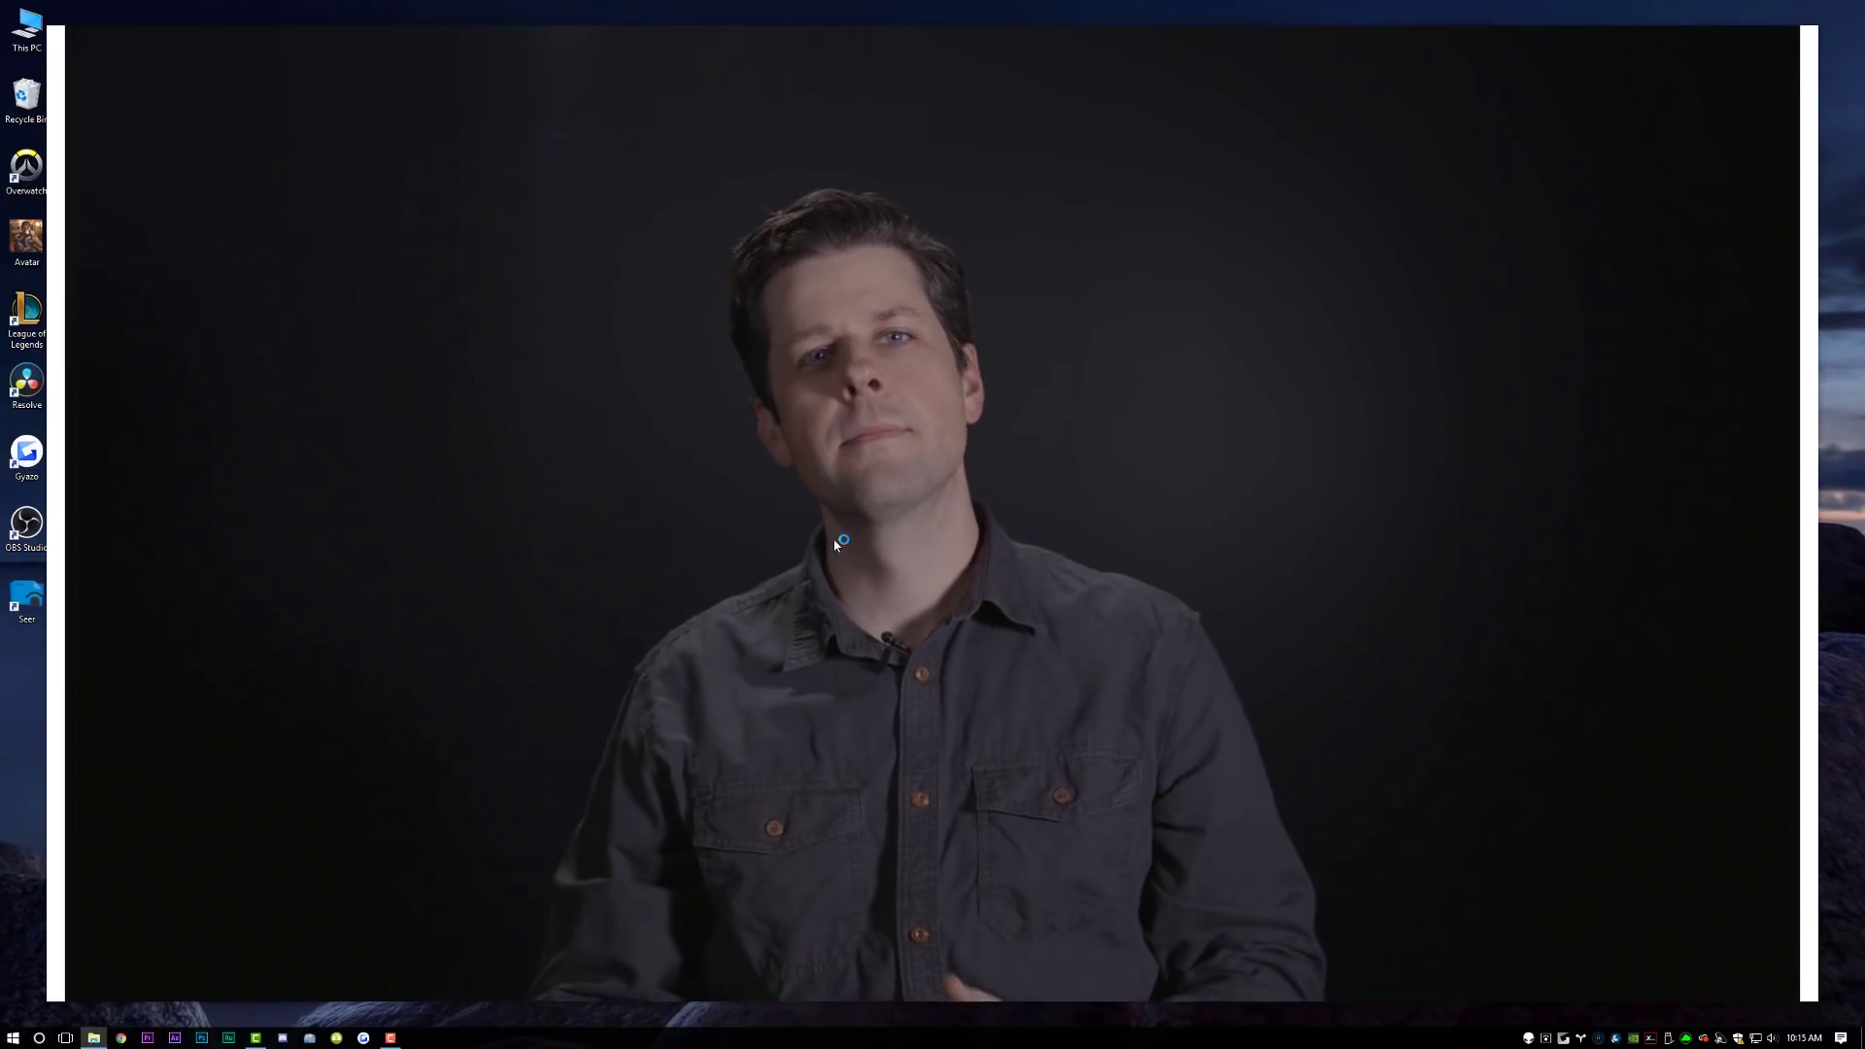
key(space)
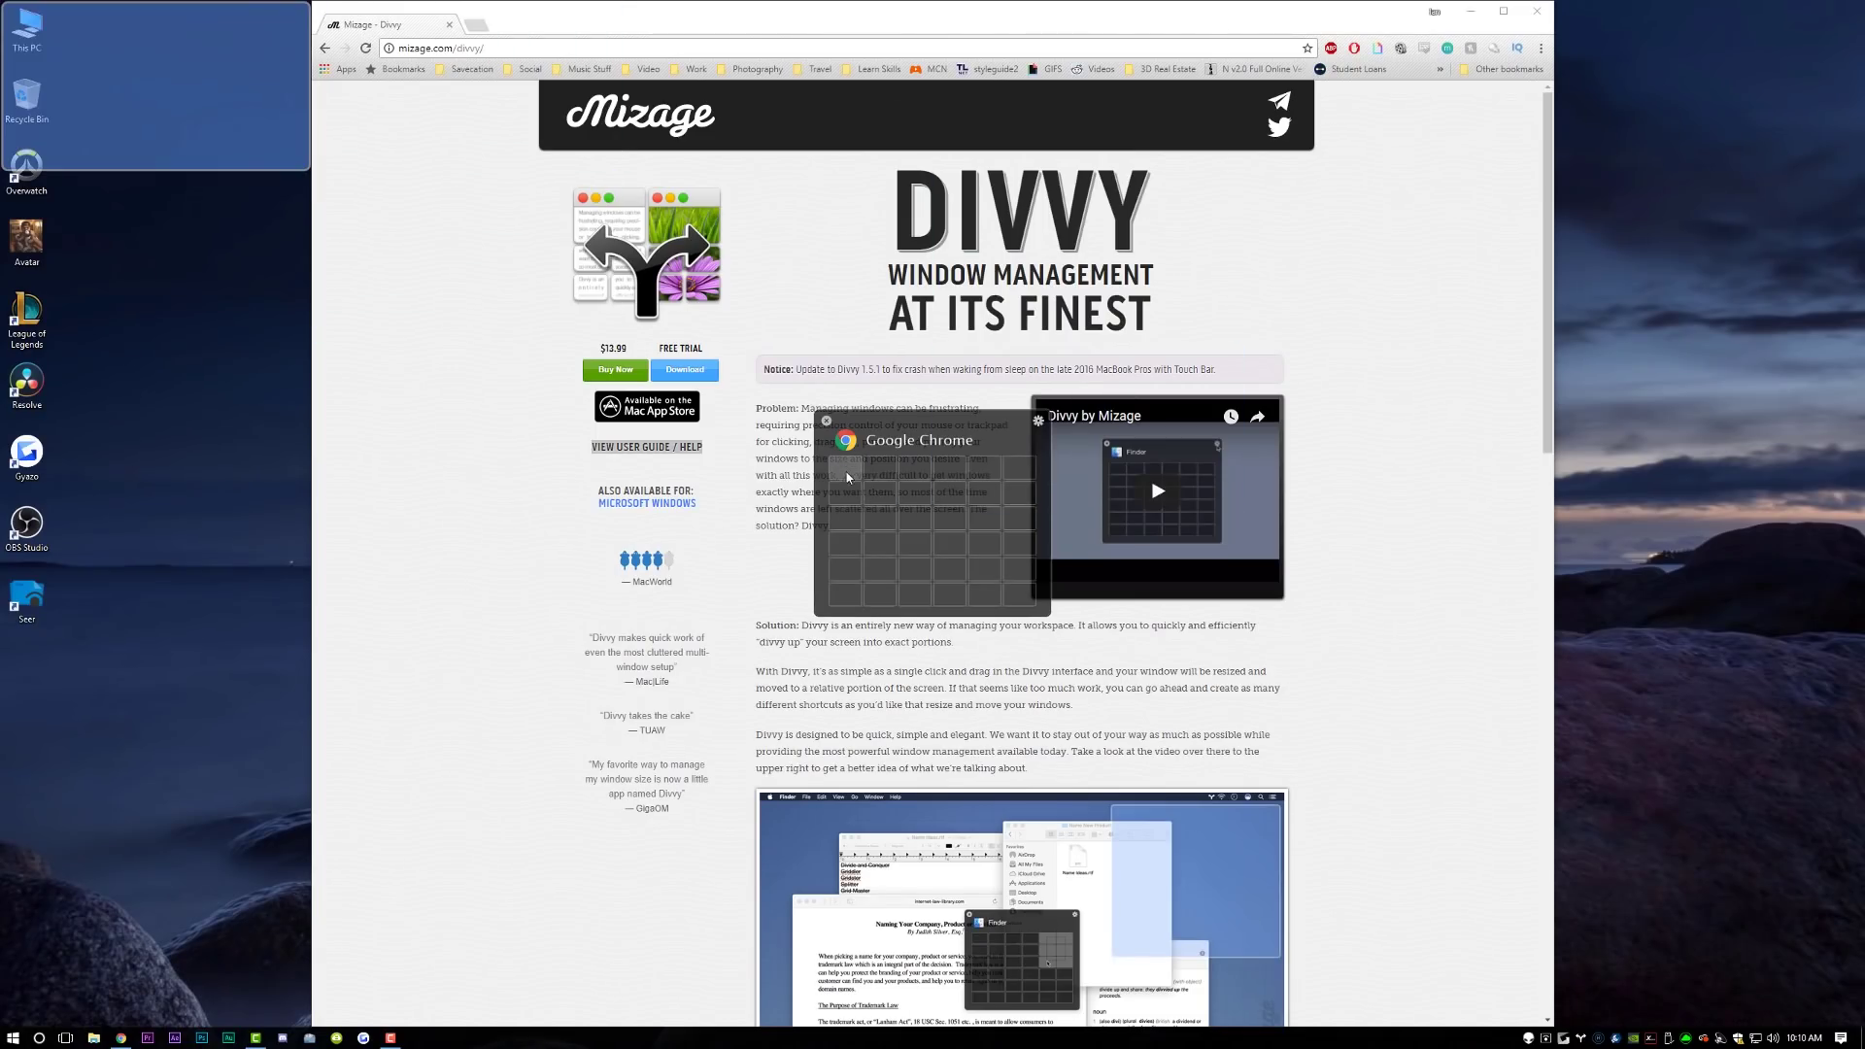
Use the Divvy grid to resize the Chrome window to the upper-left quarter, and to a centred full-height block four columns wide
drag(851, 478, 915, 524)
key(ctrl+alt+space)
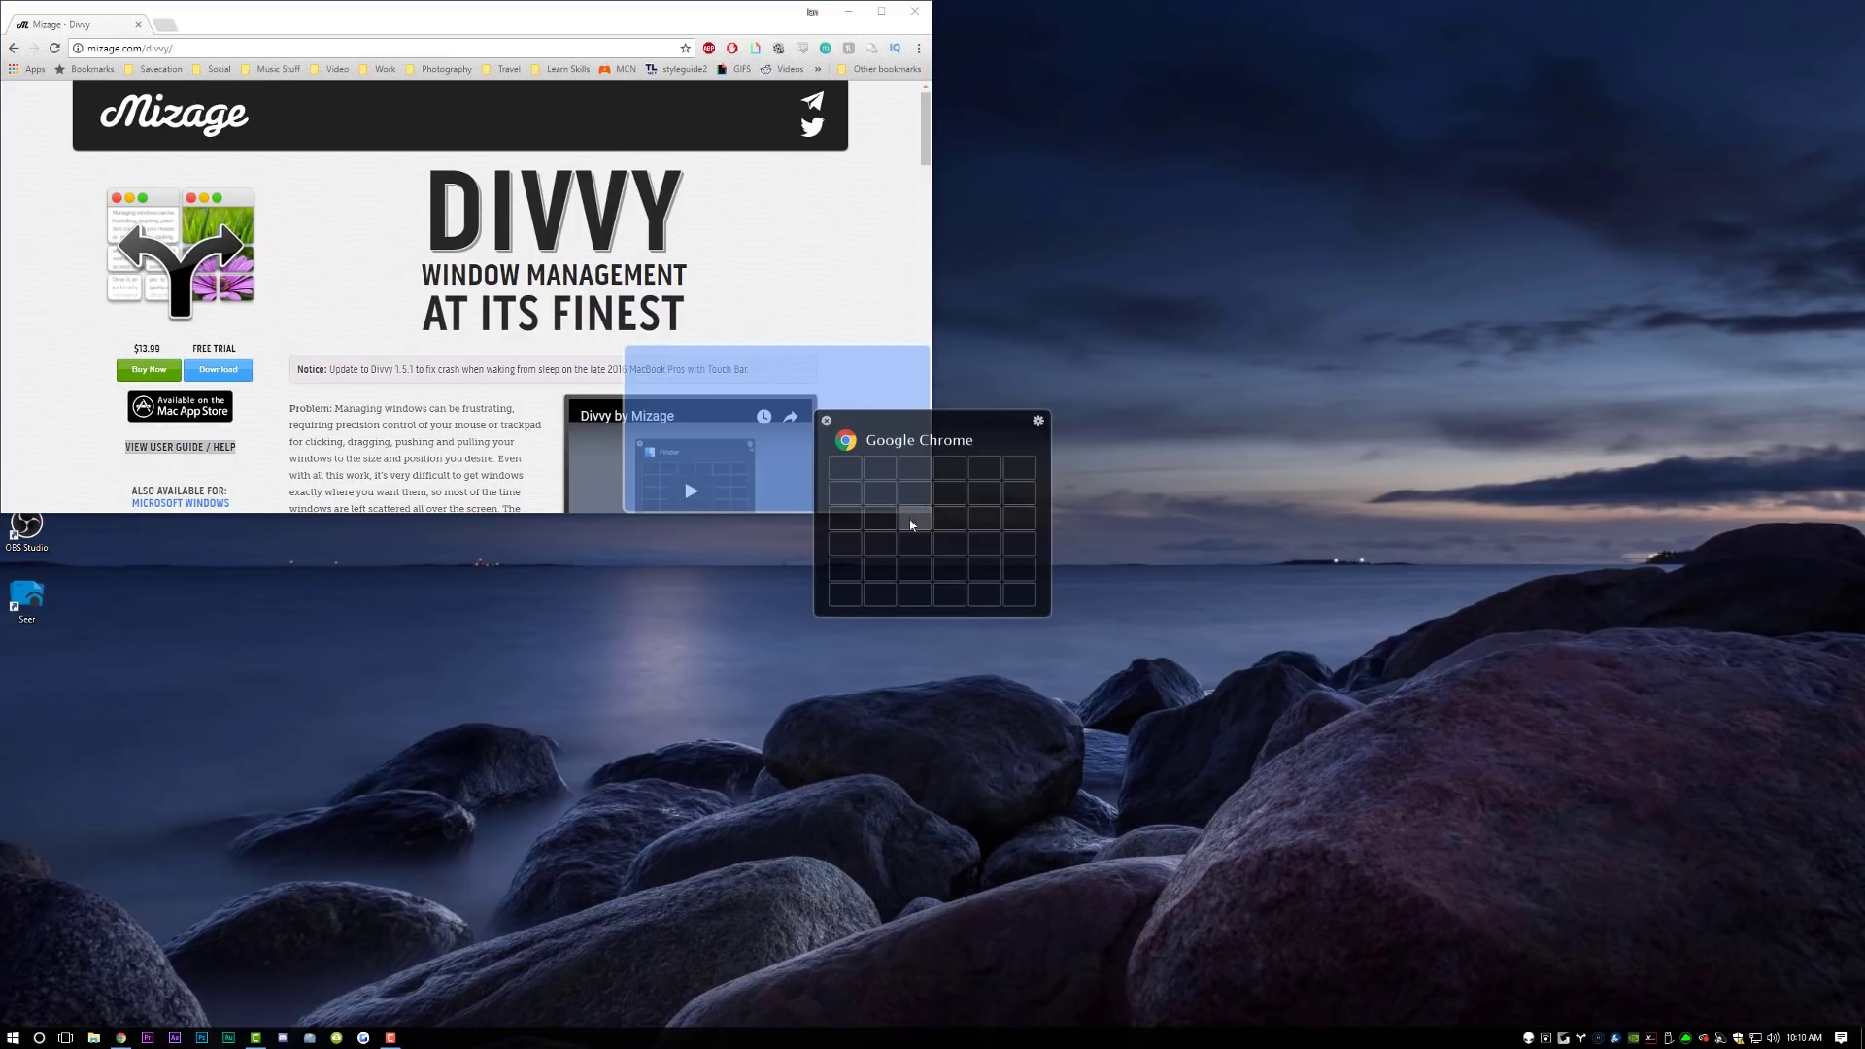
drag(882, 470, 982, 596)
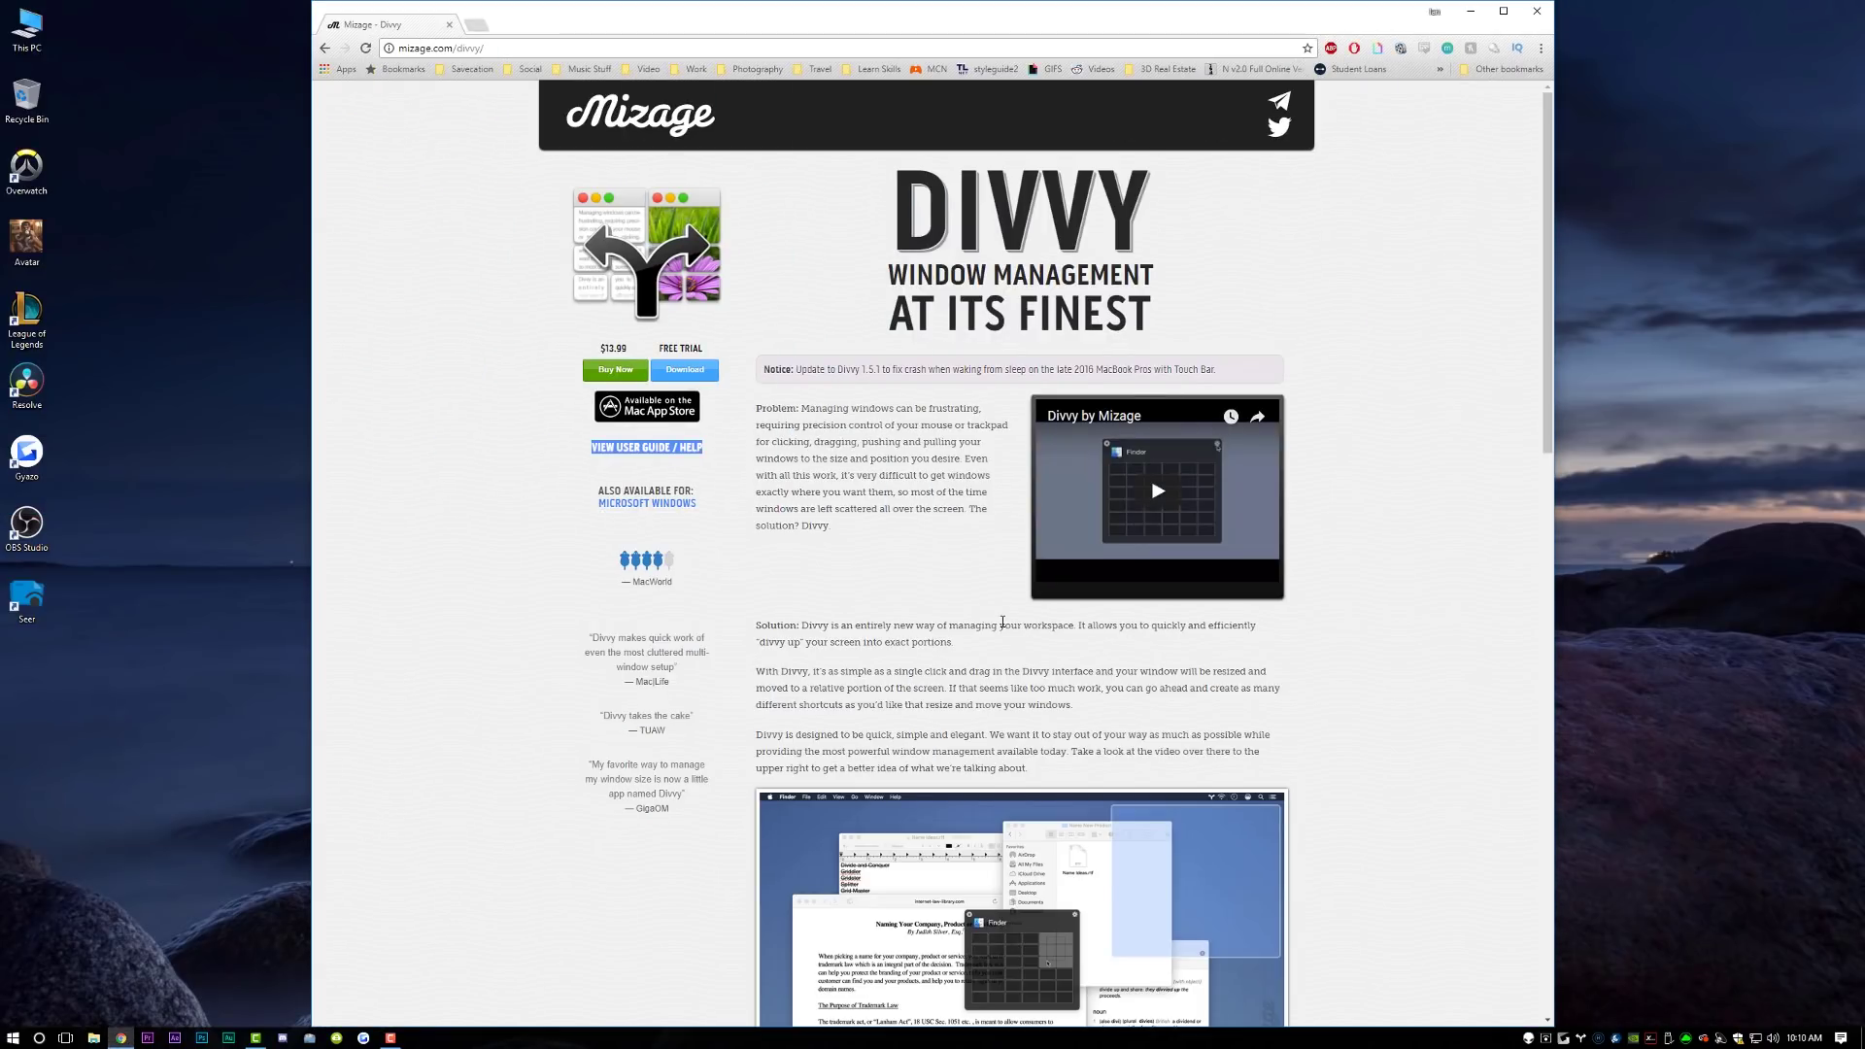
Use the Divvy grid to fit the Chrome window into the lower-right two-by-two block, and to fill the left half of the desktop
key(ctrl+alt+space)
drag(1000, 592, 967, 577)
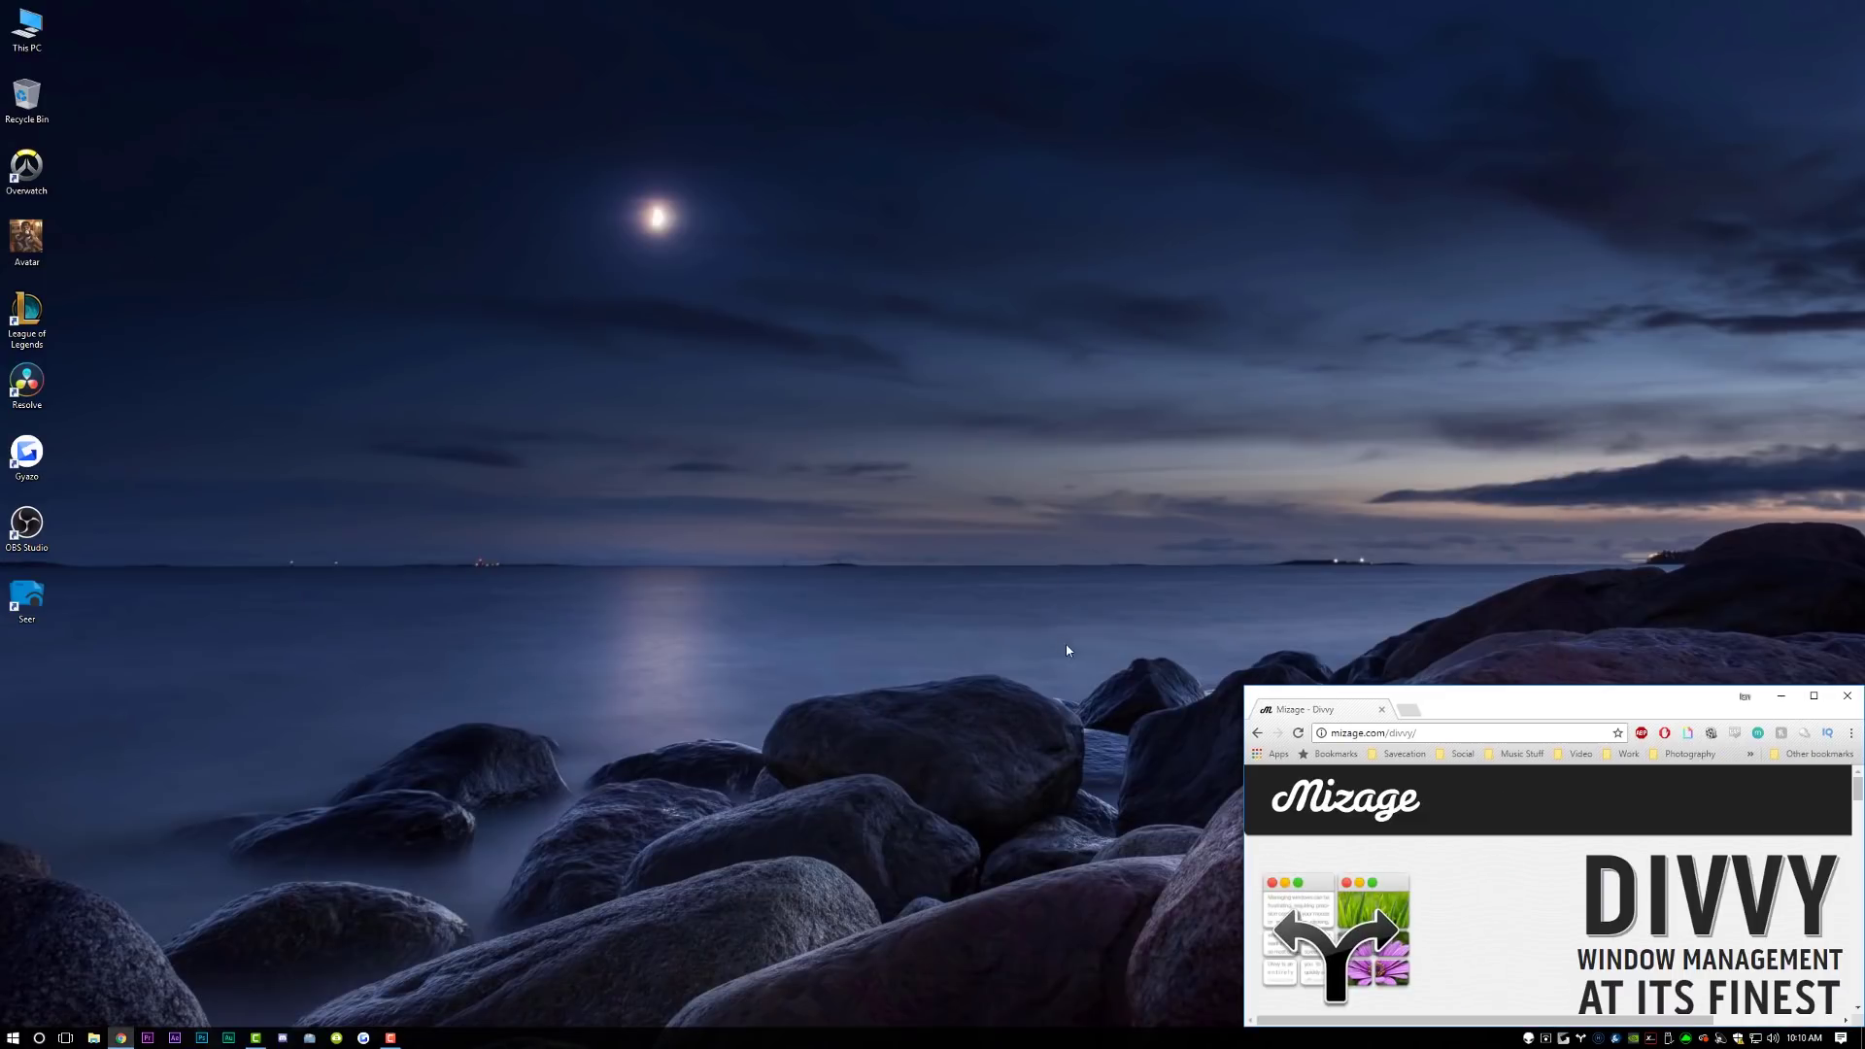
key(ctrl+alt+space)
drag(845, 468, 915, 594)
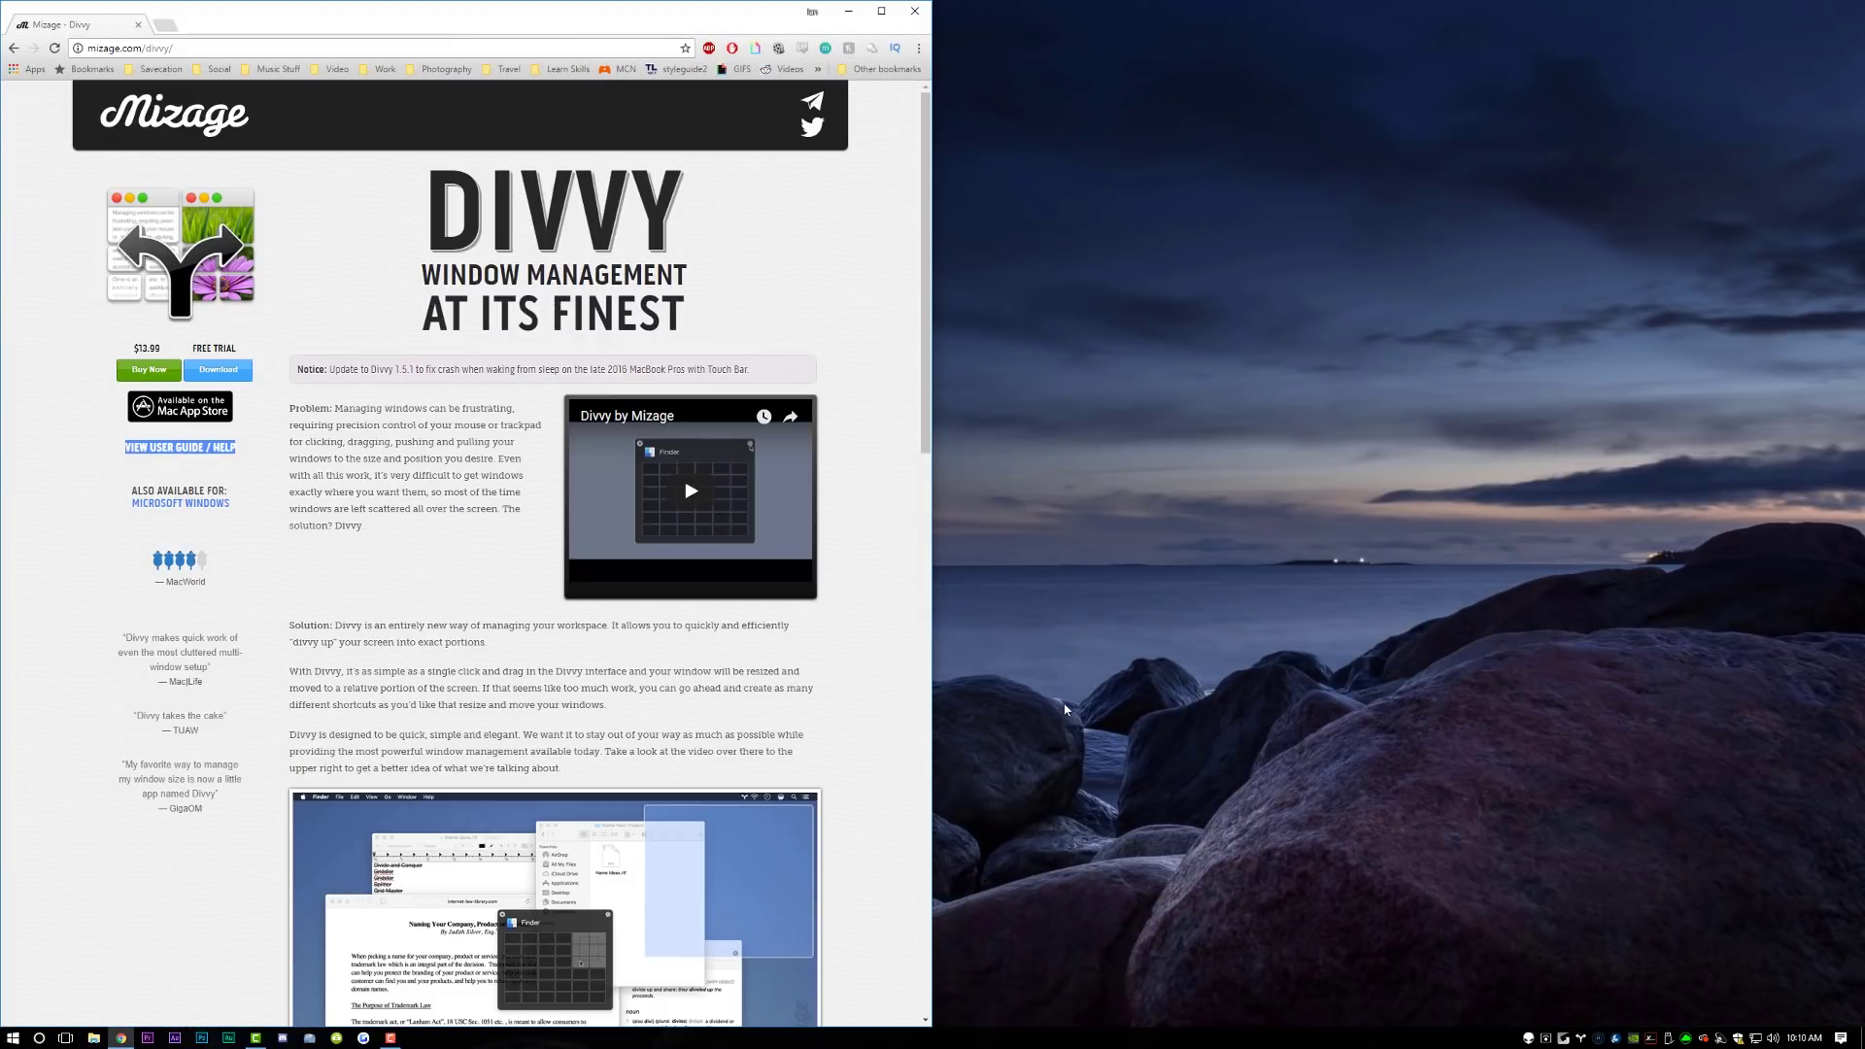
Cycle the Chrome window through Divvy layout shortcuts 1, 3 and 4, from the upper-left quarter to the lower-right quarter
key(ctrl+alt+space)
key(1)
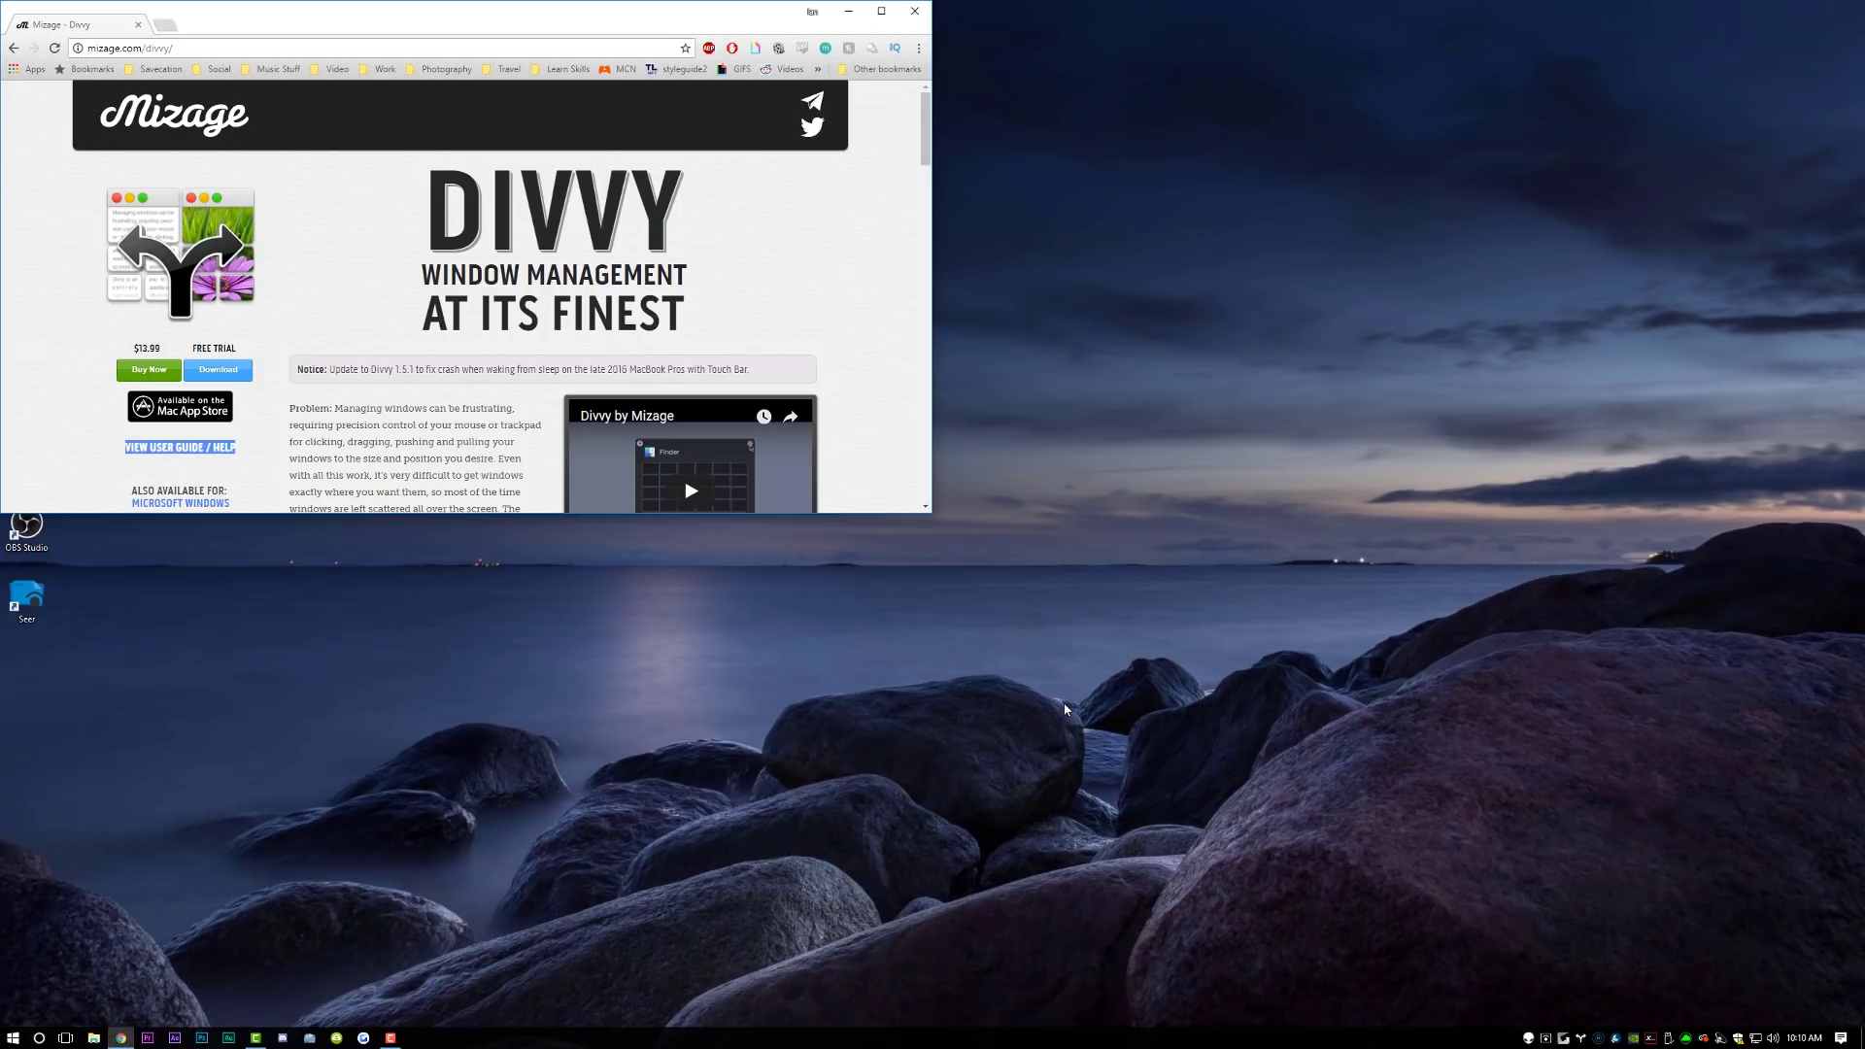
key(ctrl+alt+space)
key(3)
key(ctrl+alt+space)
key(4)
Cycle the Chrome window through Divvy layout shortcuts 2, 5 and 6, filling the whole desktop with layout 5
key(ctrl+alt+space)
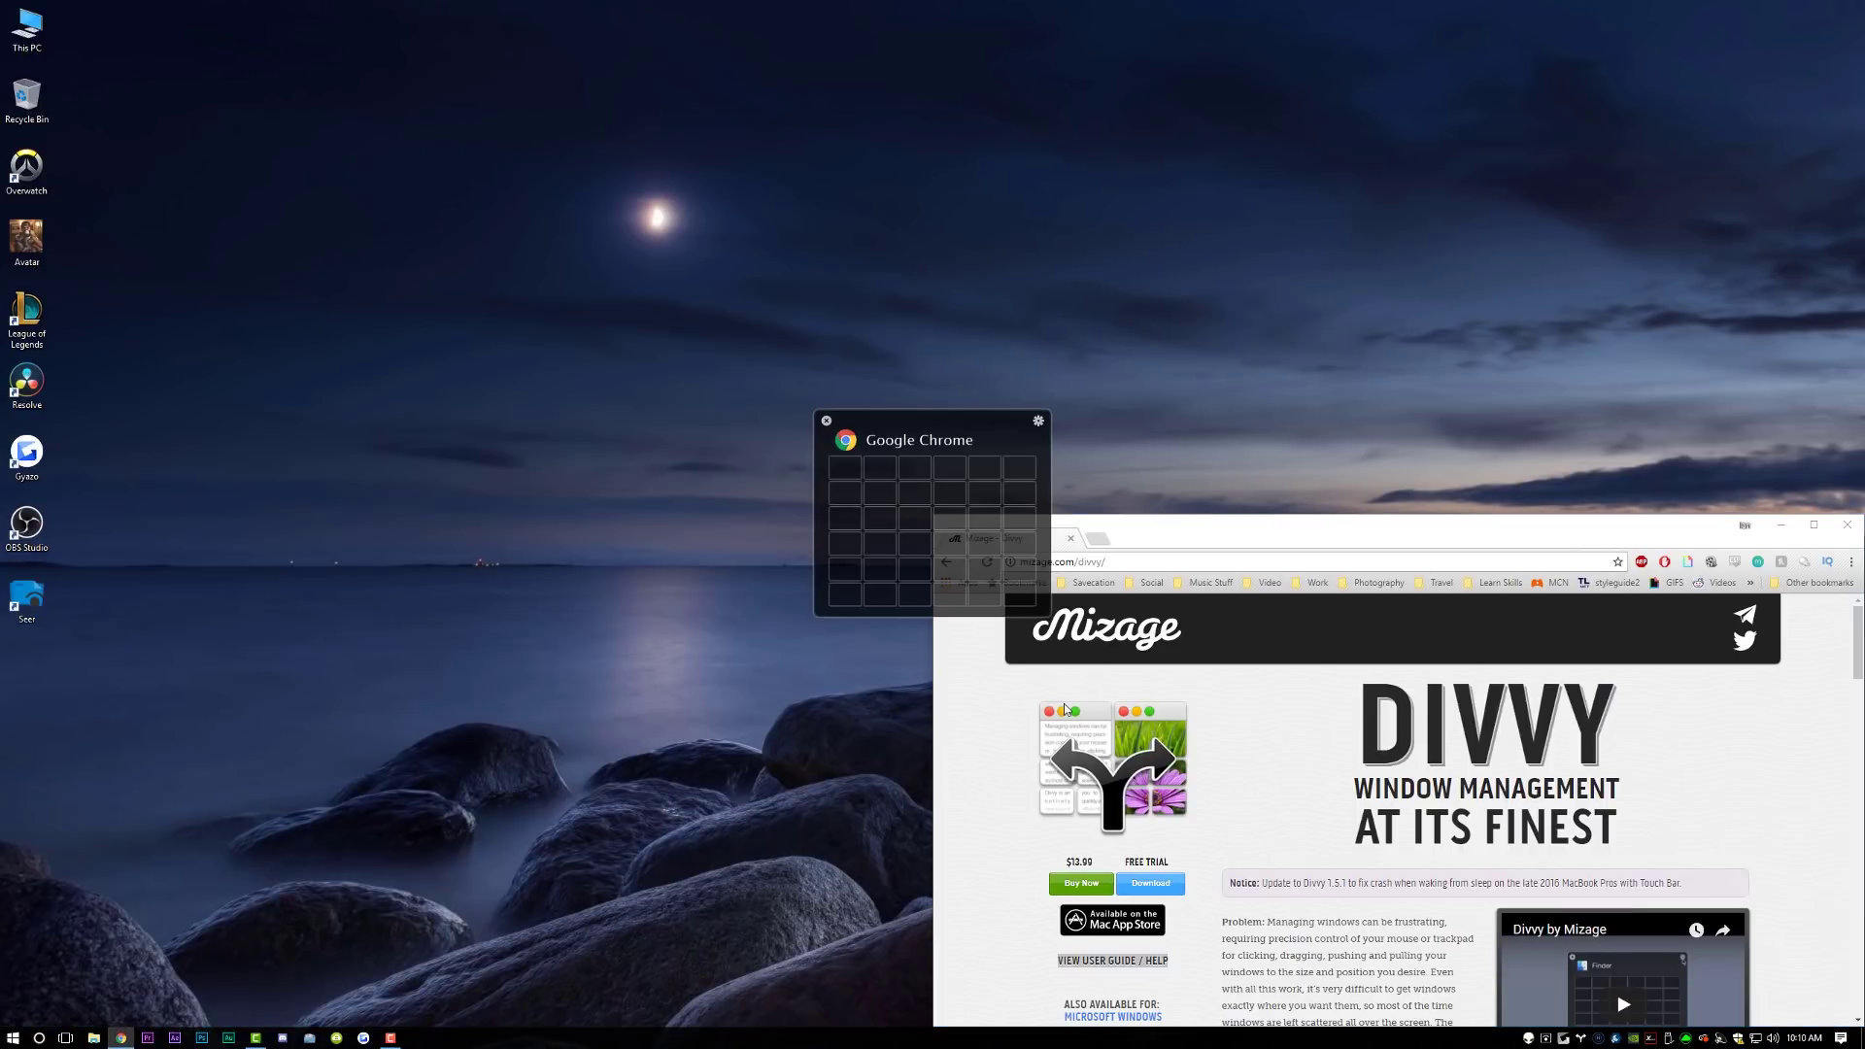
key(2)
key(ctrl+alt+space)
key(5)
key(ctrl+alt+space)
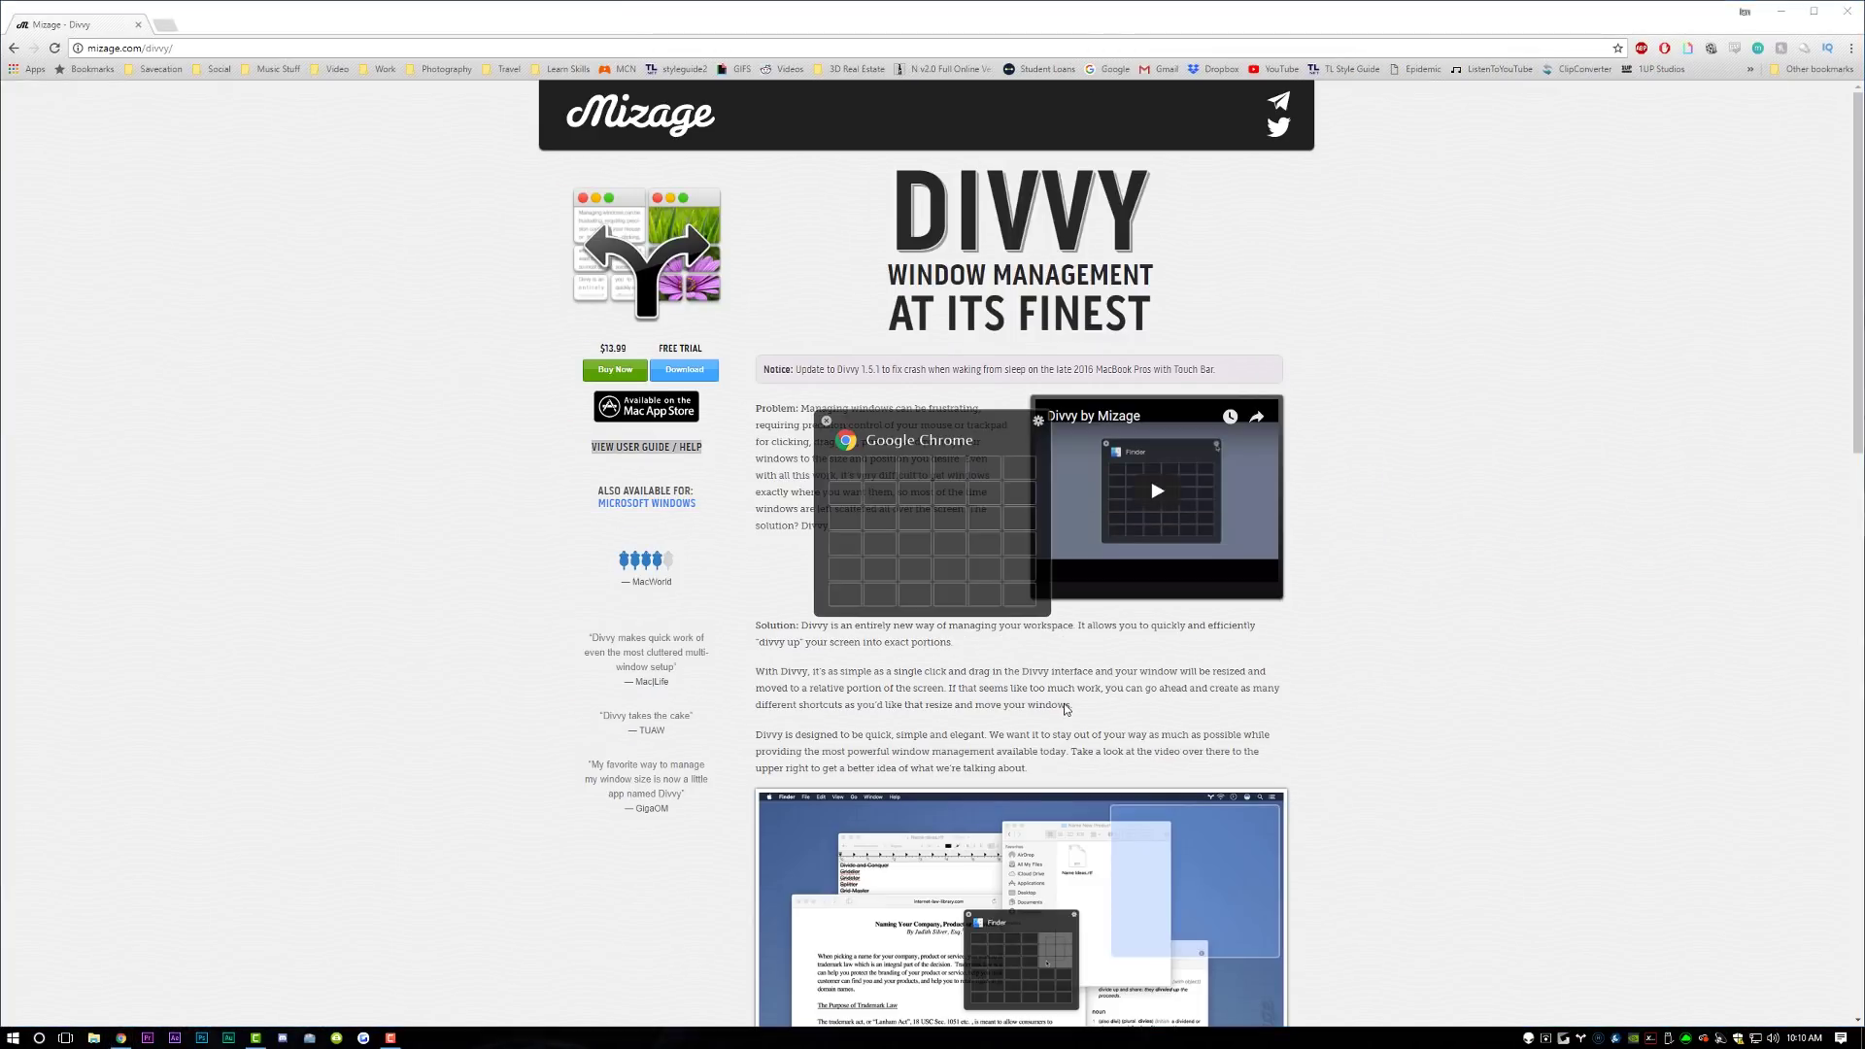
key(6)
Cycle the Chrome window through Divvy layout shortcuts 7, 8 and 9, covering the left half and the right half of the desktop
key(ctrl+alt+space)
key(7)
key(ctrl+alt+space)
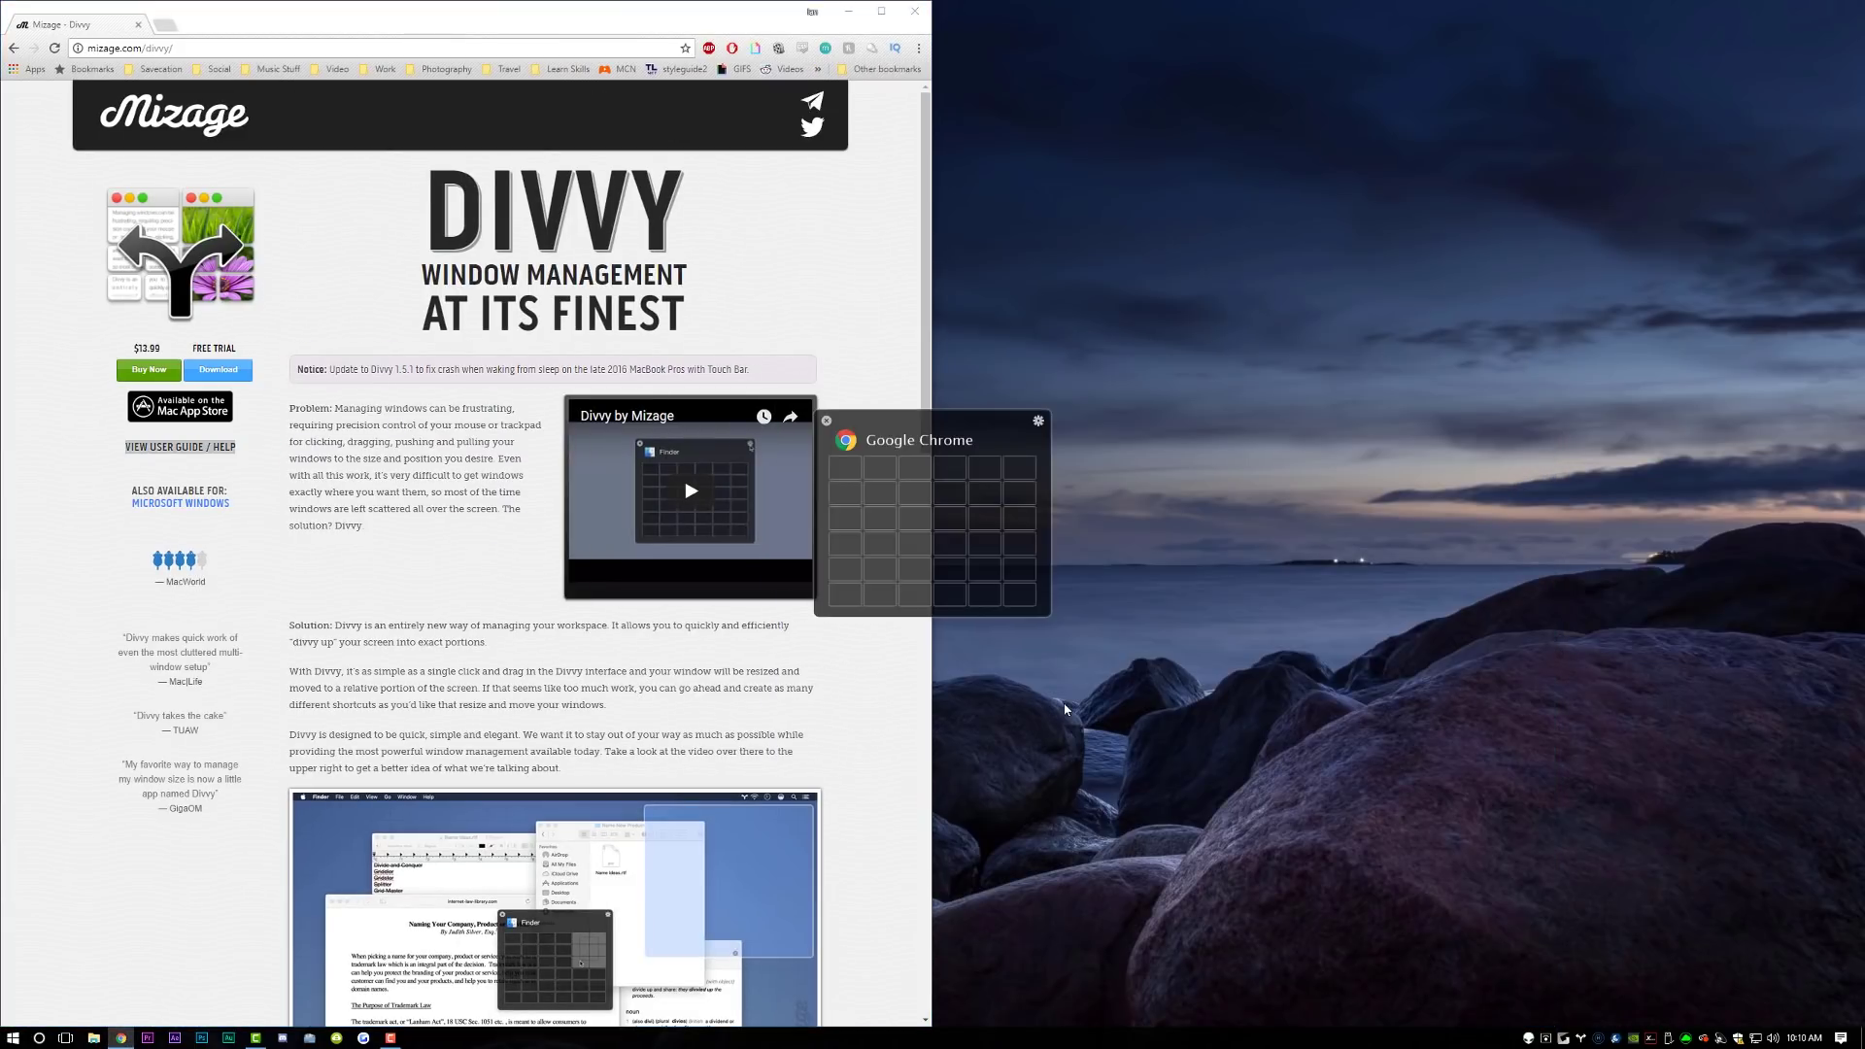
key(8)
key(ctrl+alt+space)
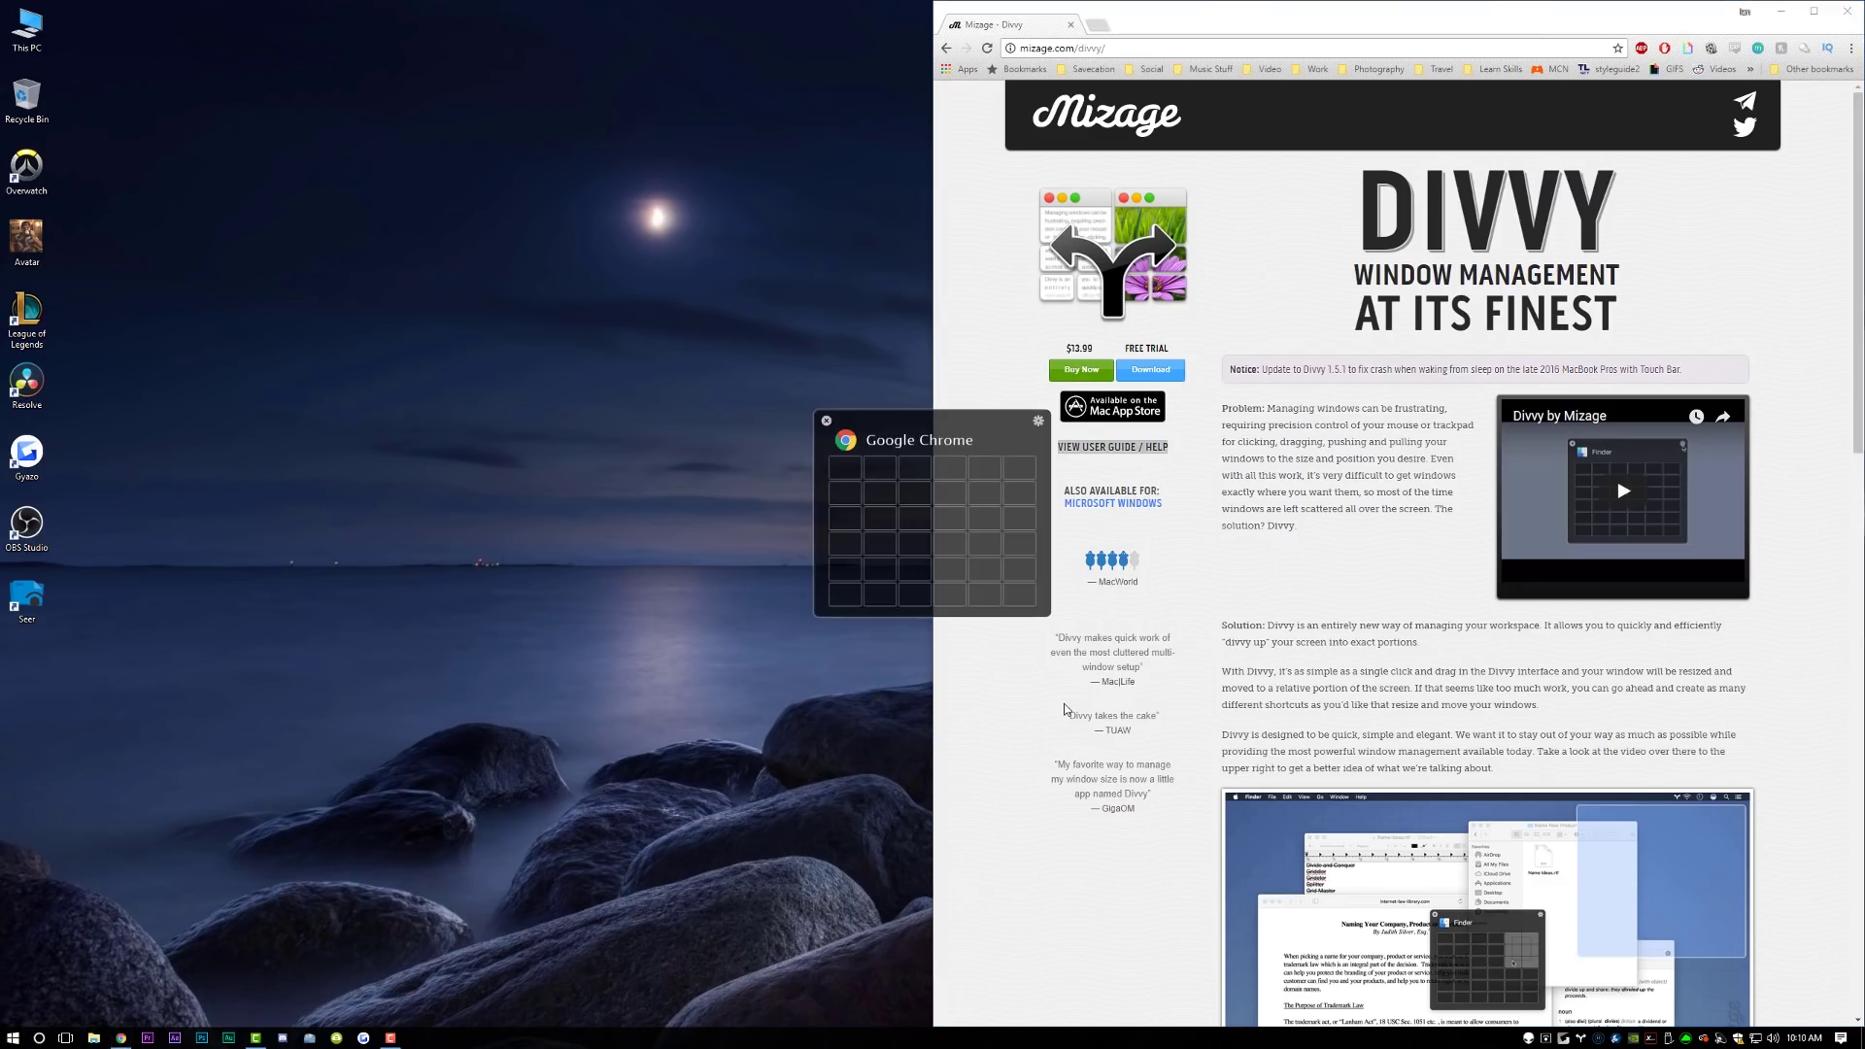
key(9)
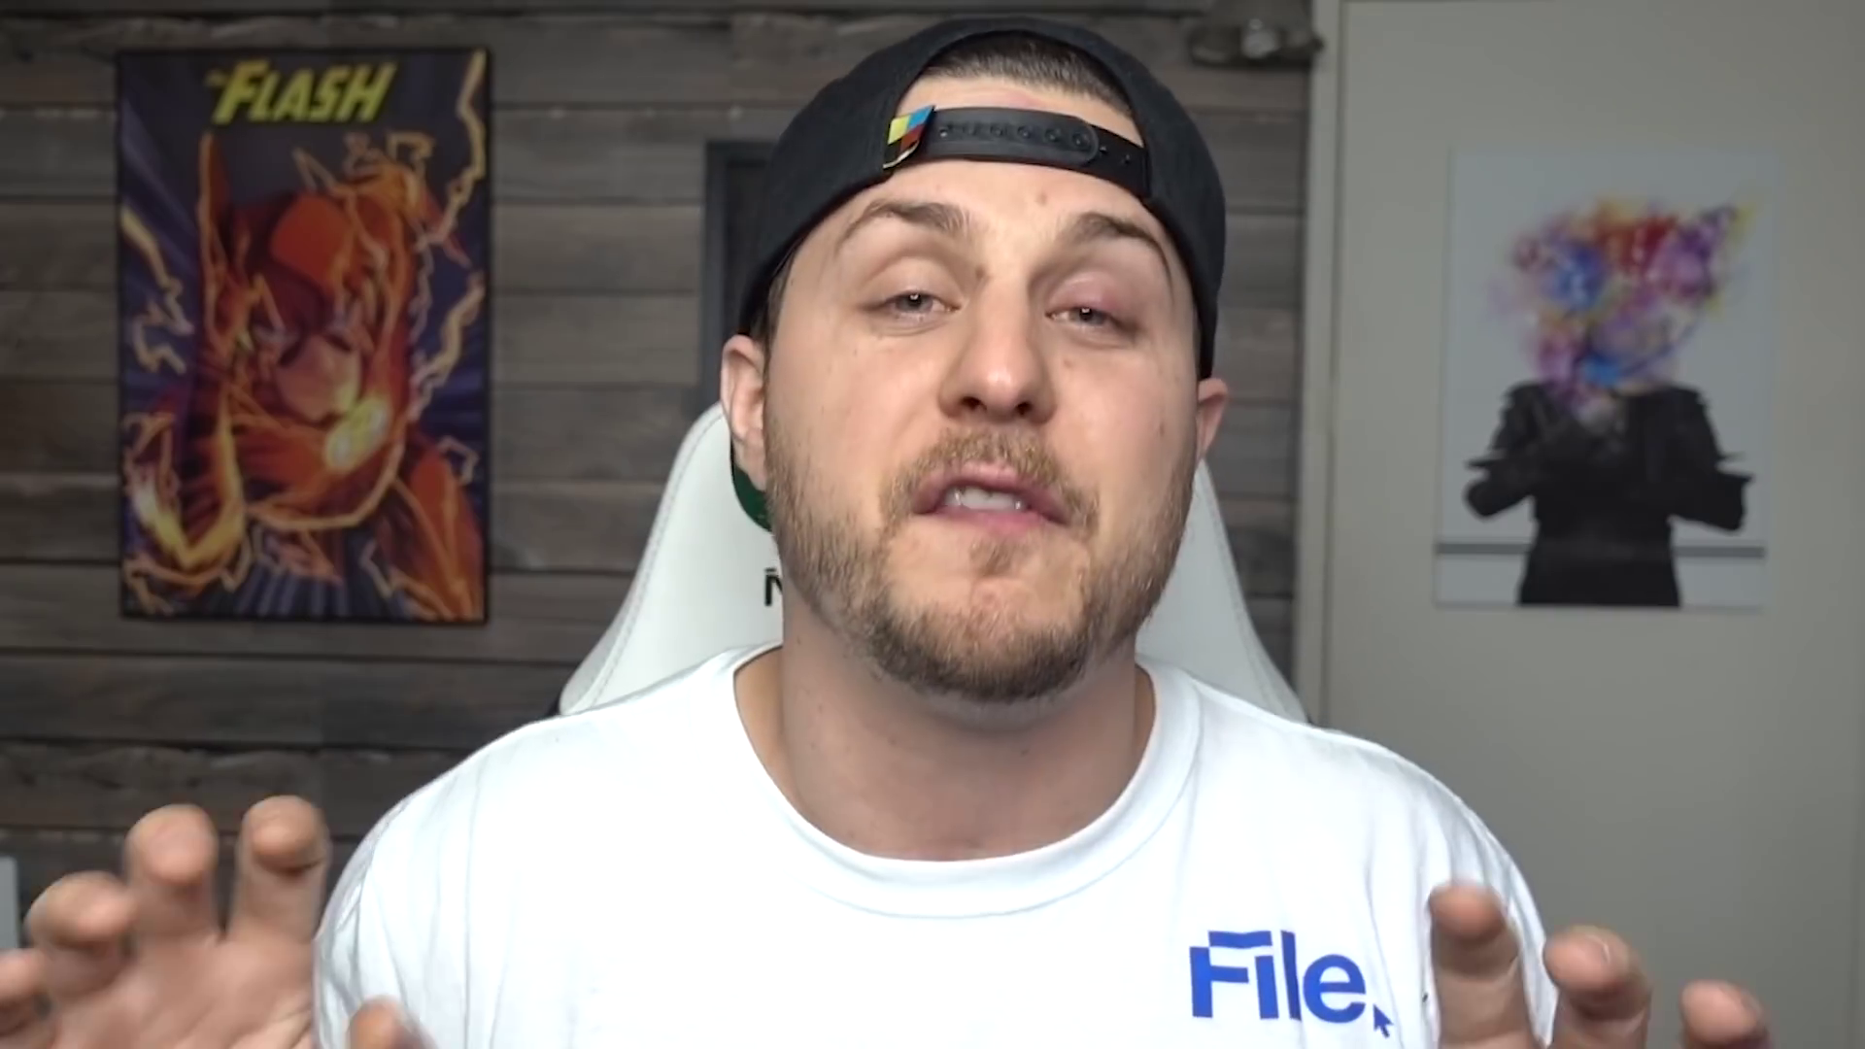
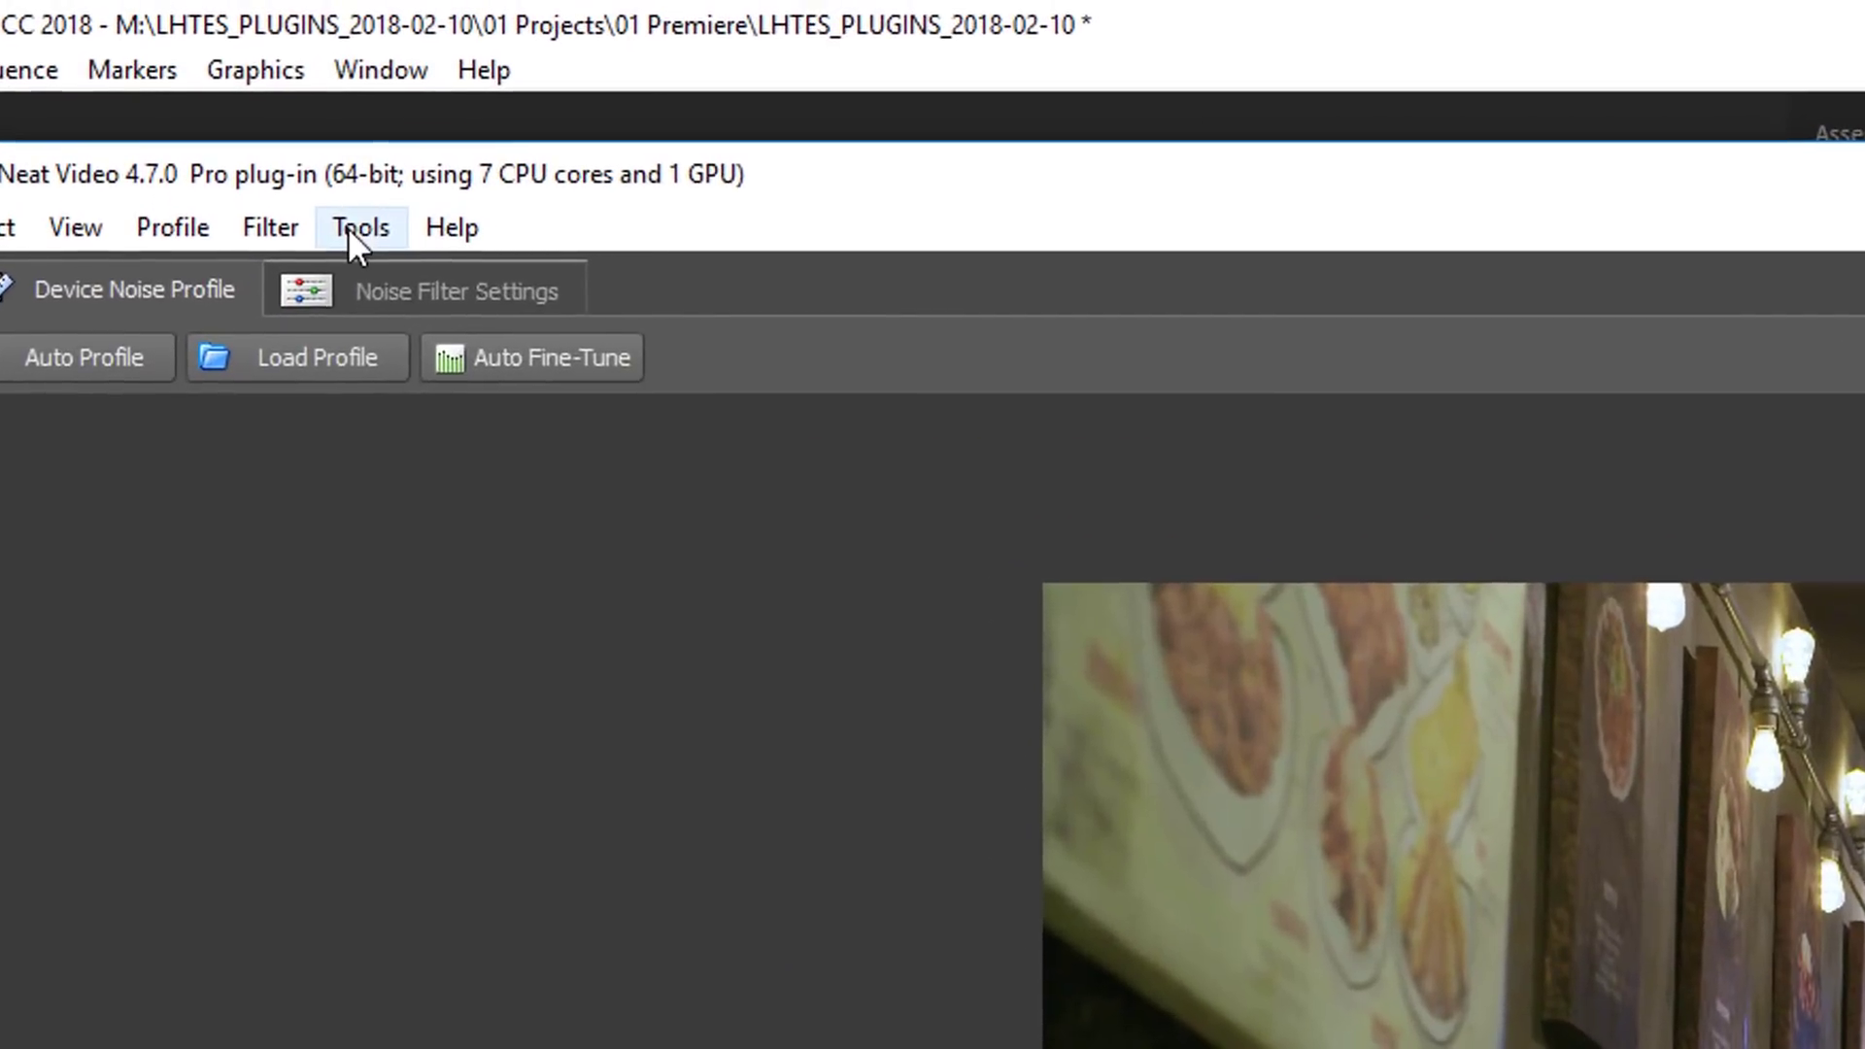
In the Neat Video plug-in's performance preferences, start the settings optimization for 4096x2160 progressive frames at 8 bits per channel
click(220, 78)
click(468, 389)
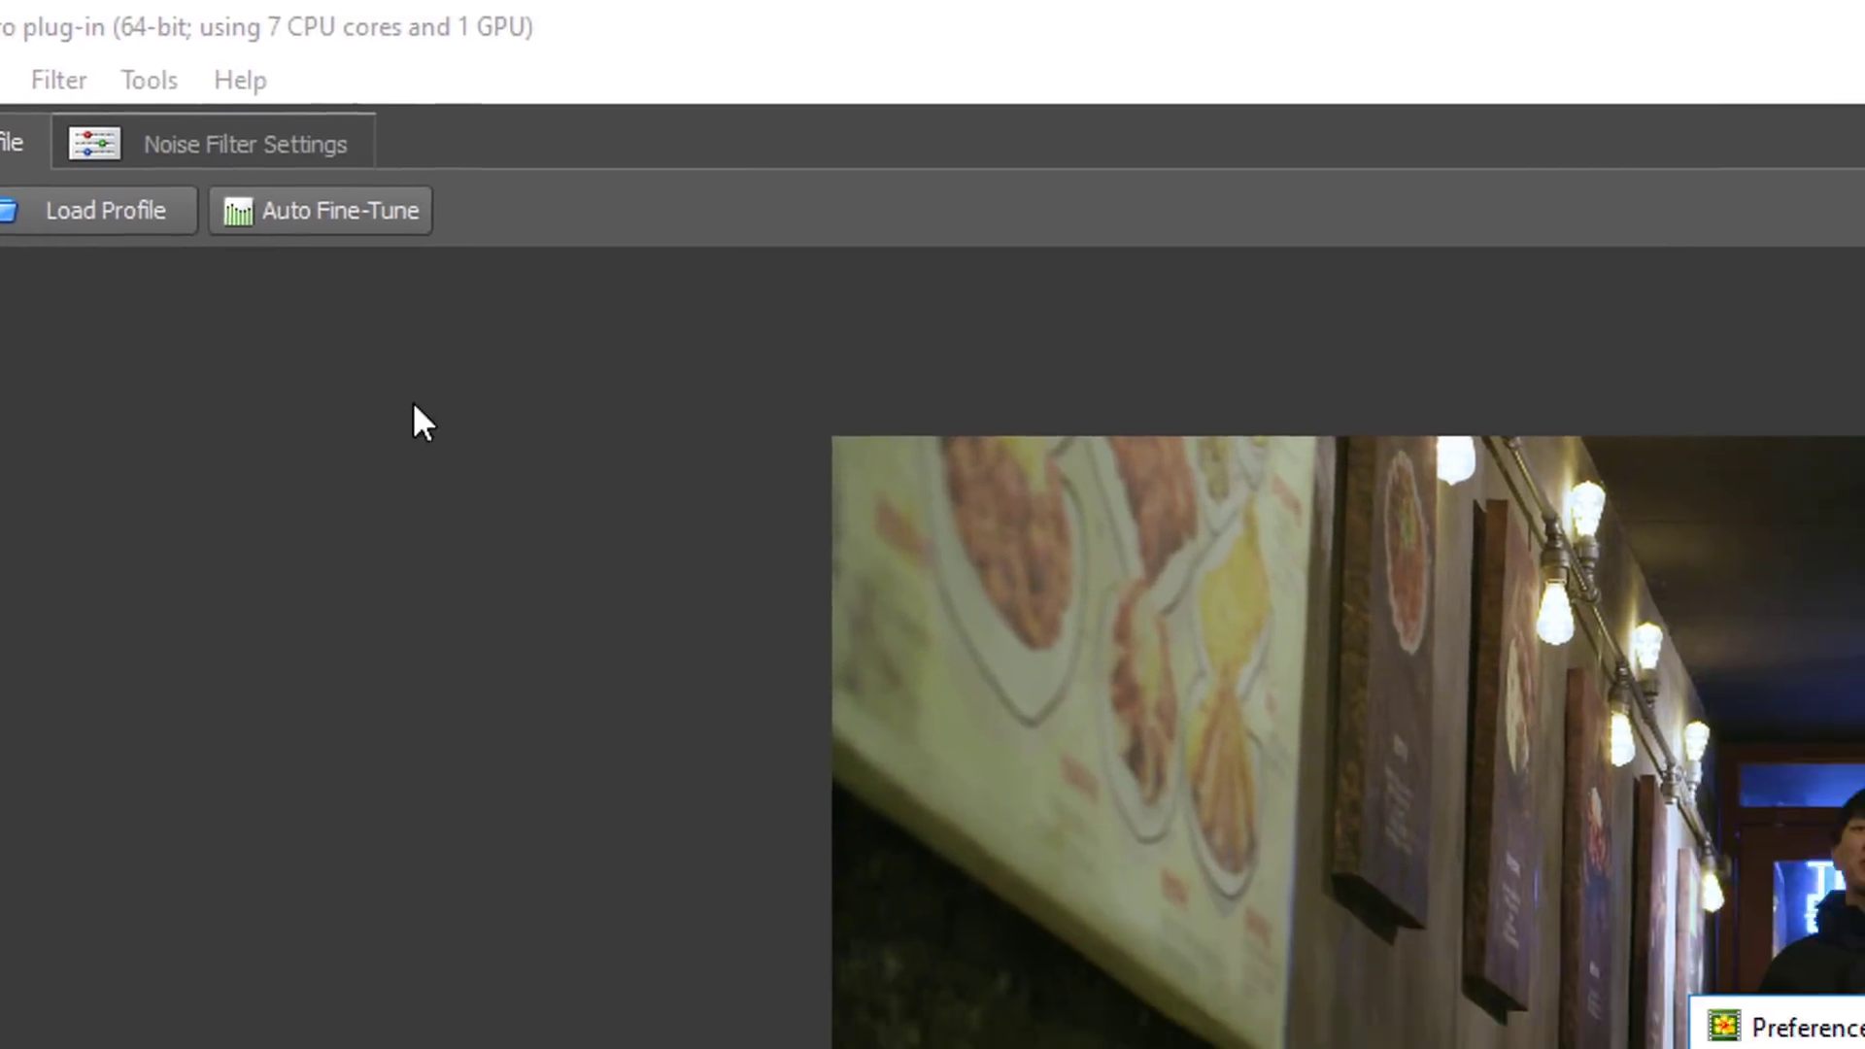
click(1040, 330)
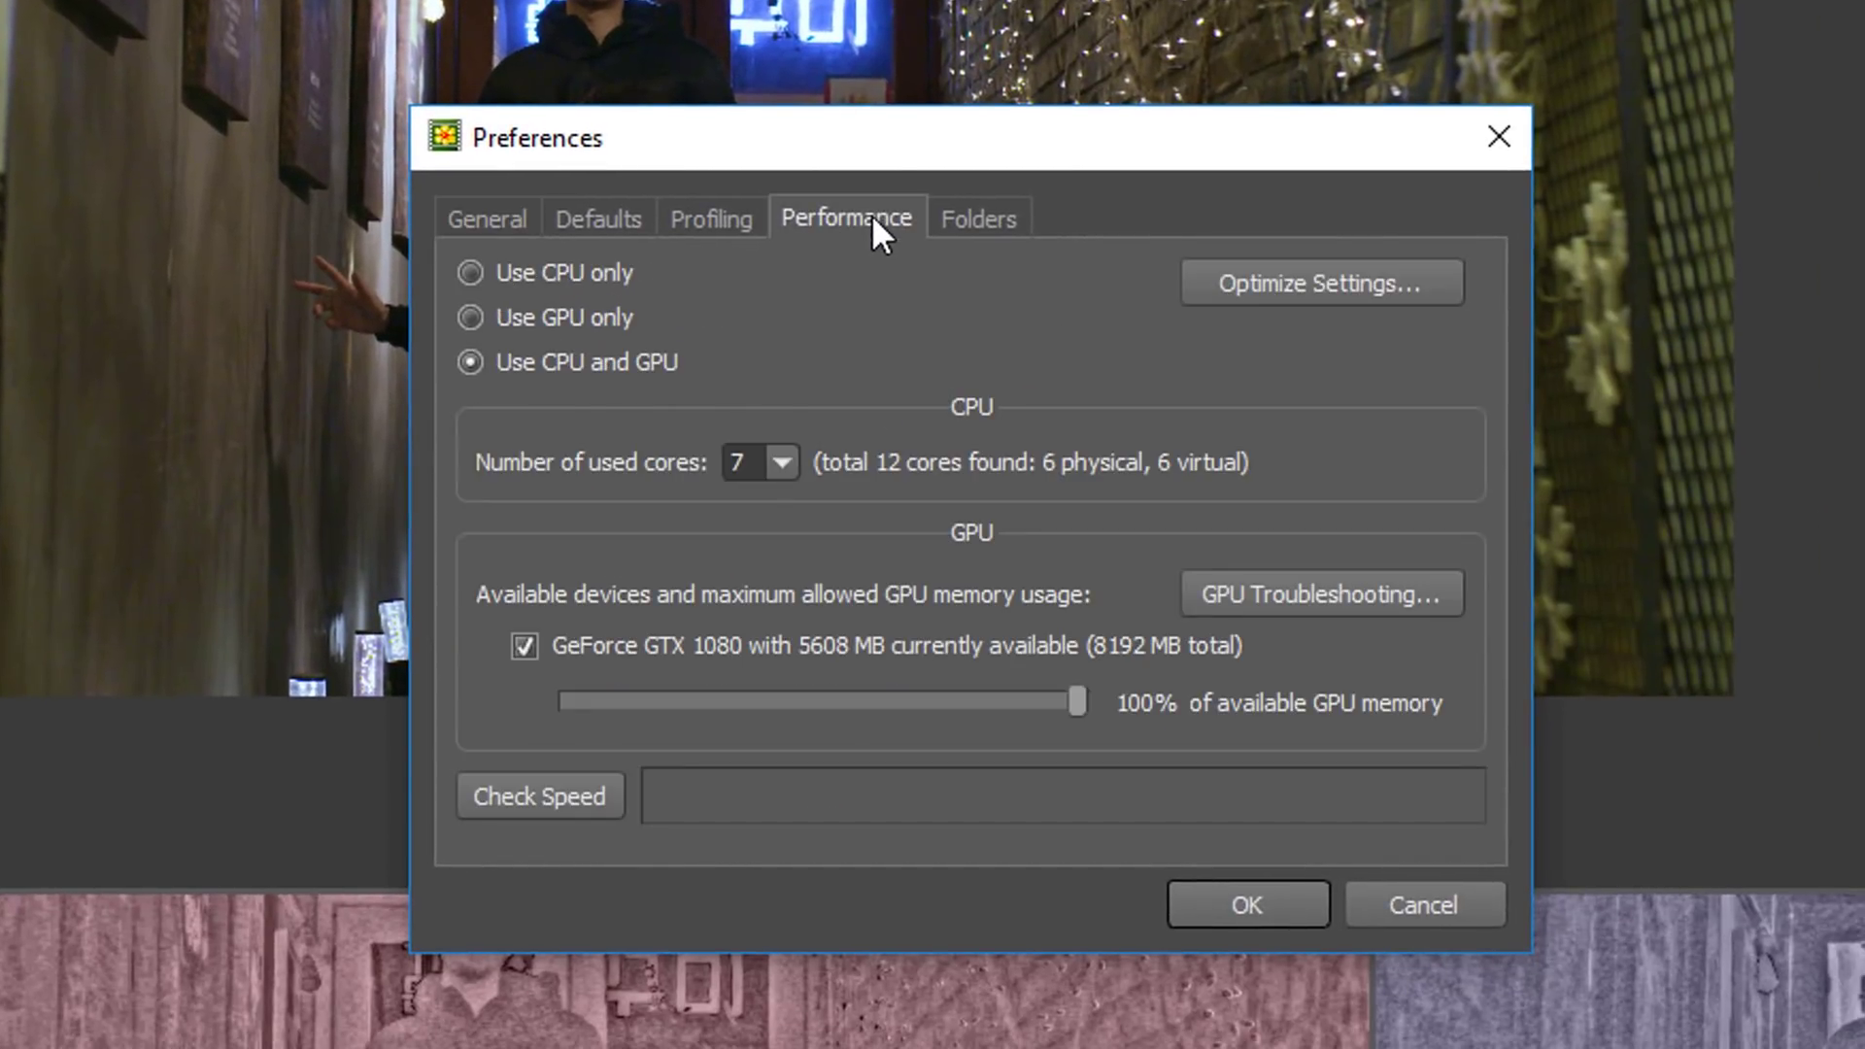
click(1311, 278)
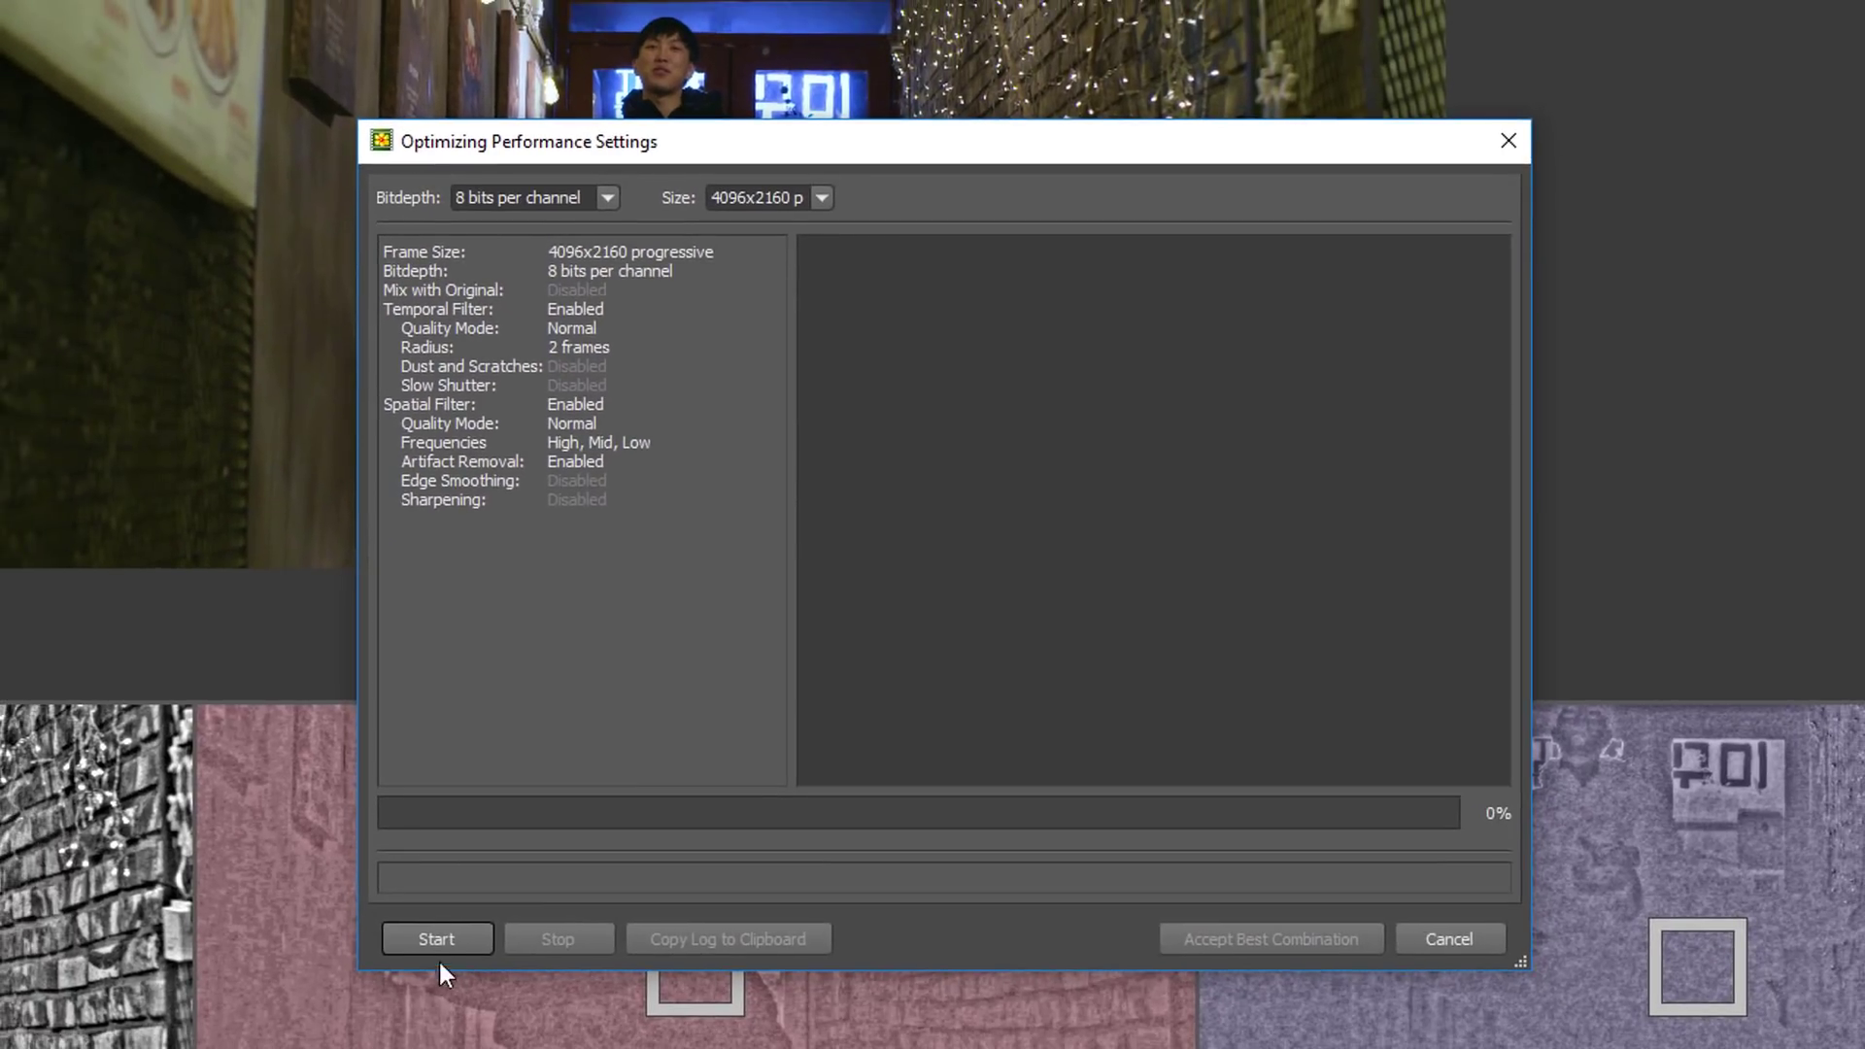
click(434, 938)
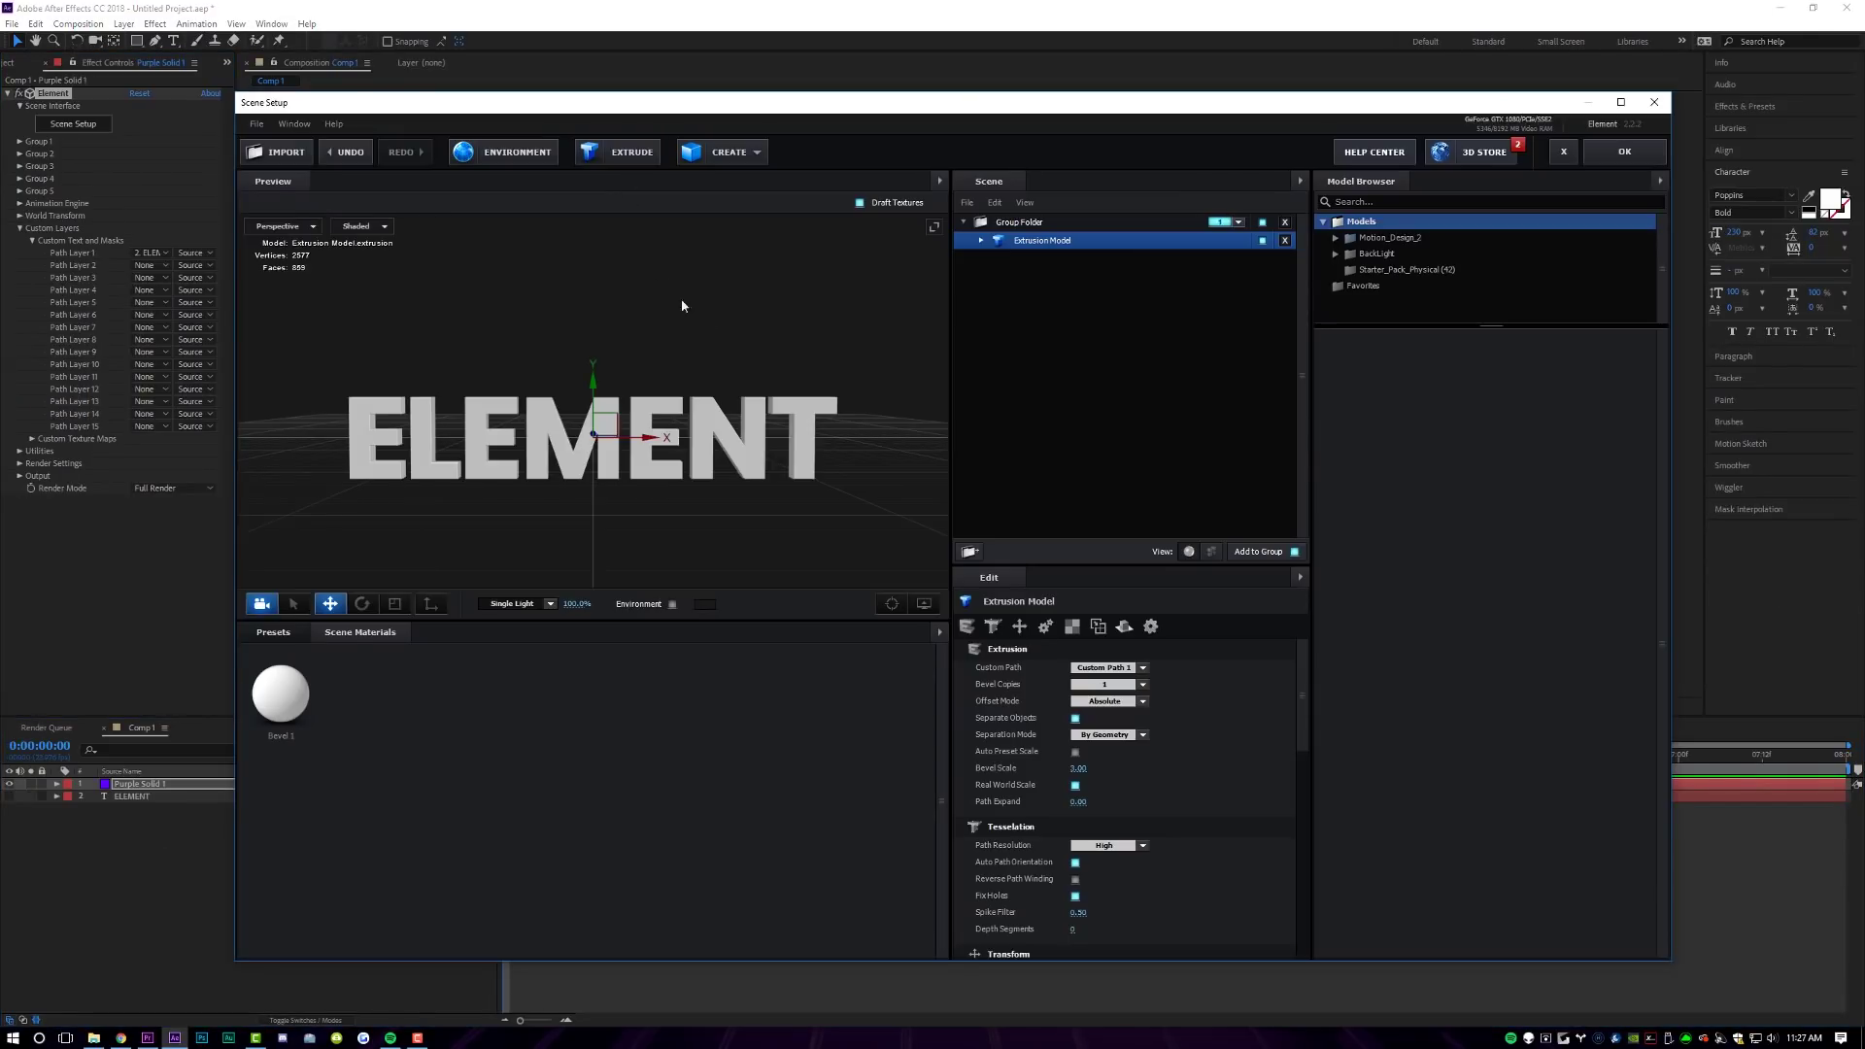
In After Effects' Element Scene Setup, apply a metal material to the extruded ELEMENT text
drag(680, 299, 680, 429)
drag(666, 494, 767, 452)
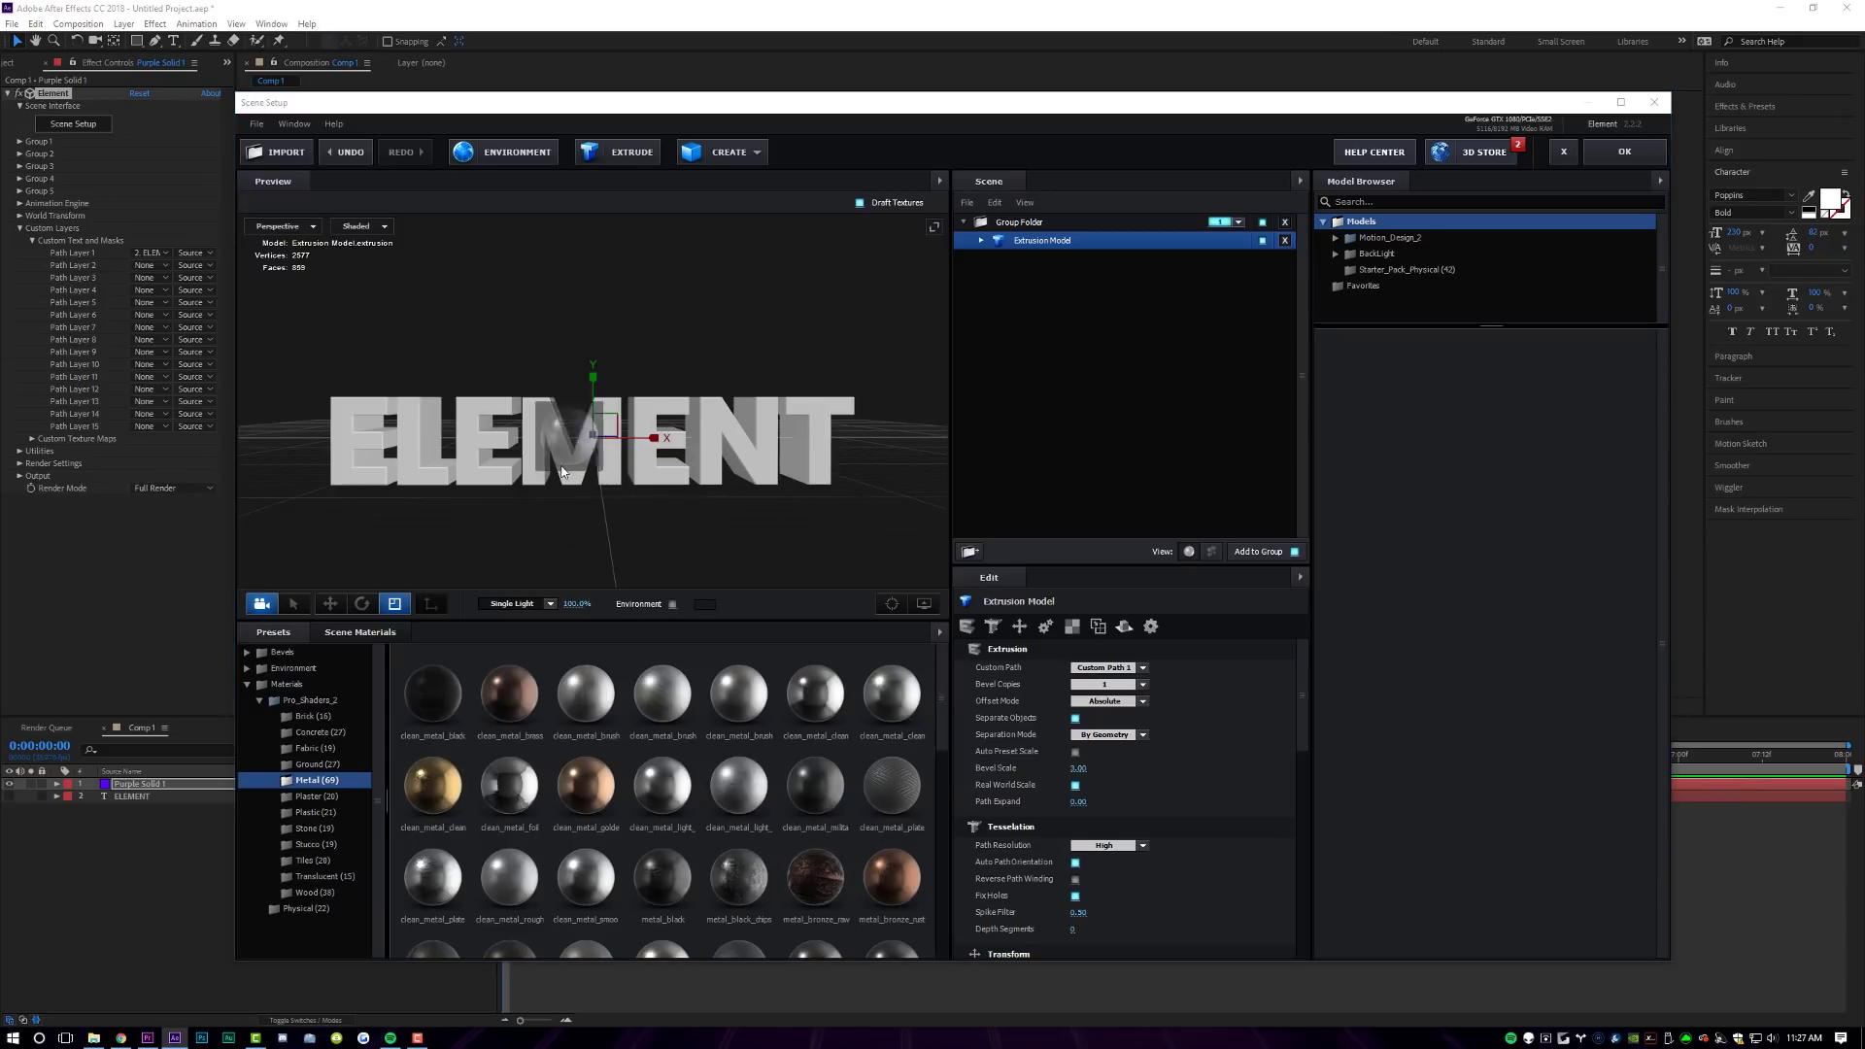
drag(562, 473, 637, 503)
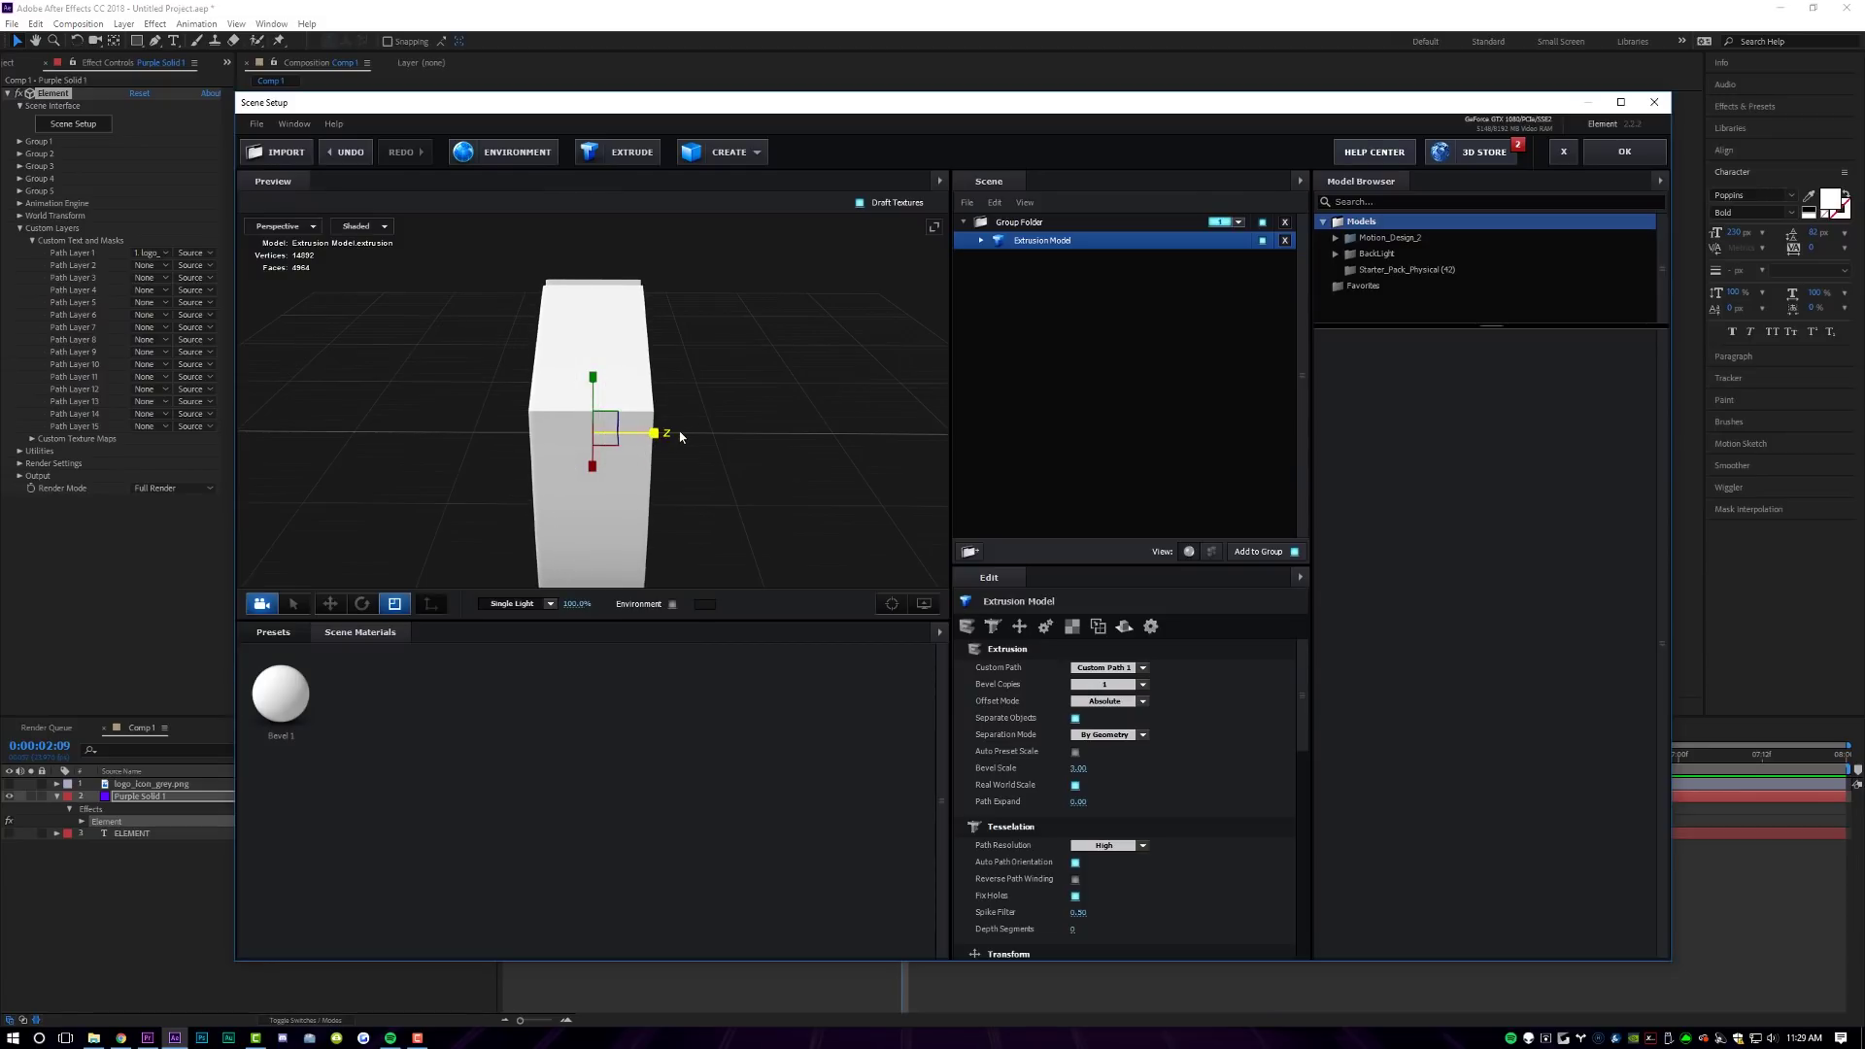
Examine the extruded horse-head logo in 3D from several angles and open the material presets
drag(566, 497, 680, 452)
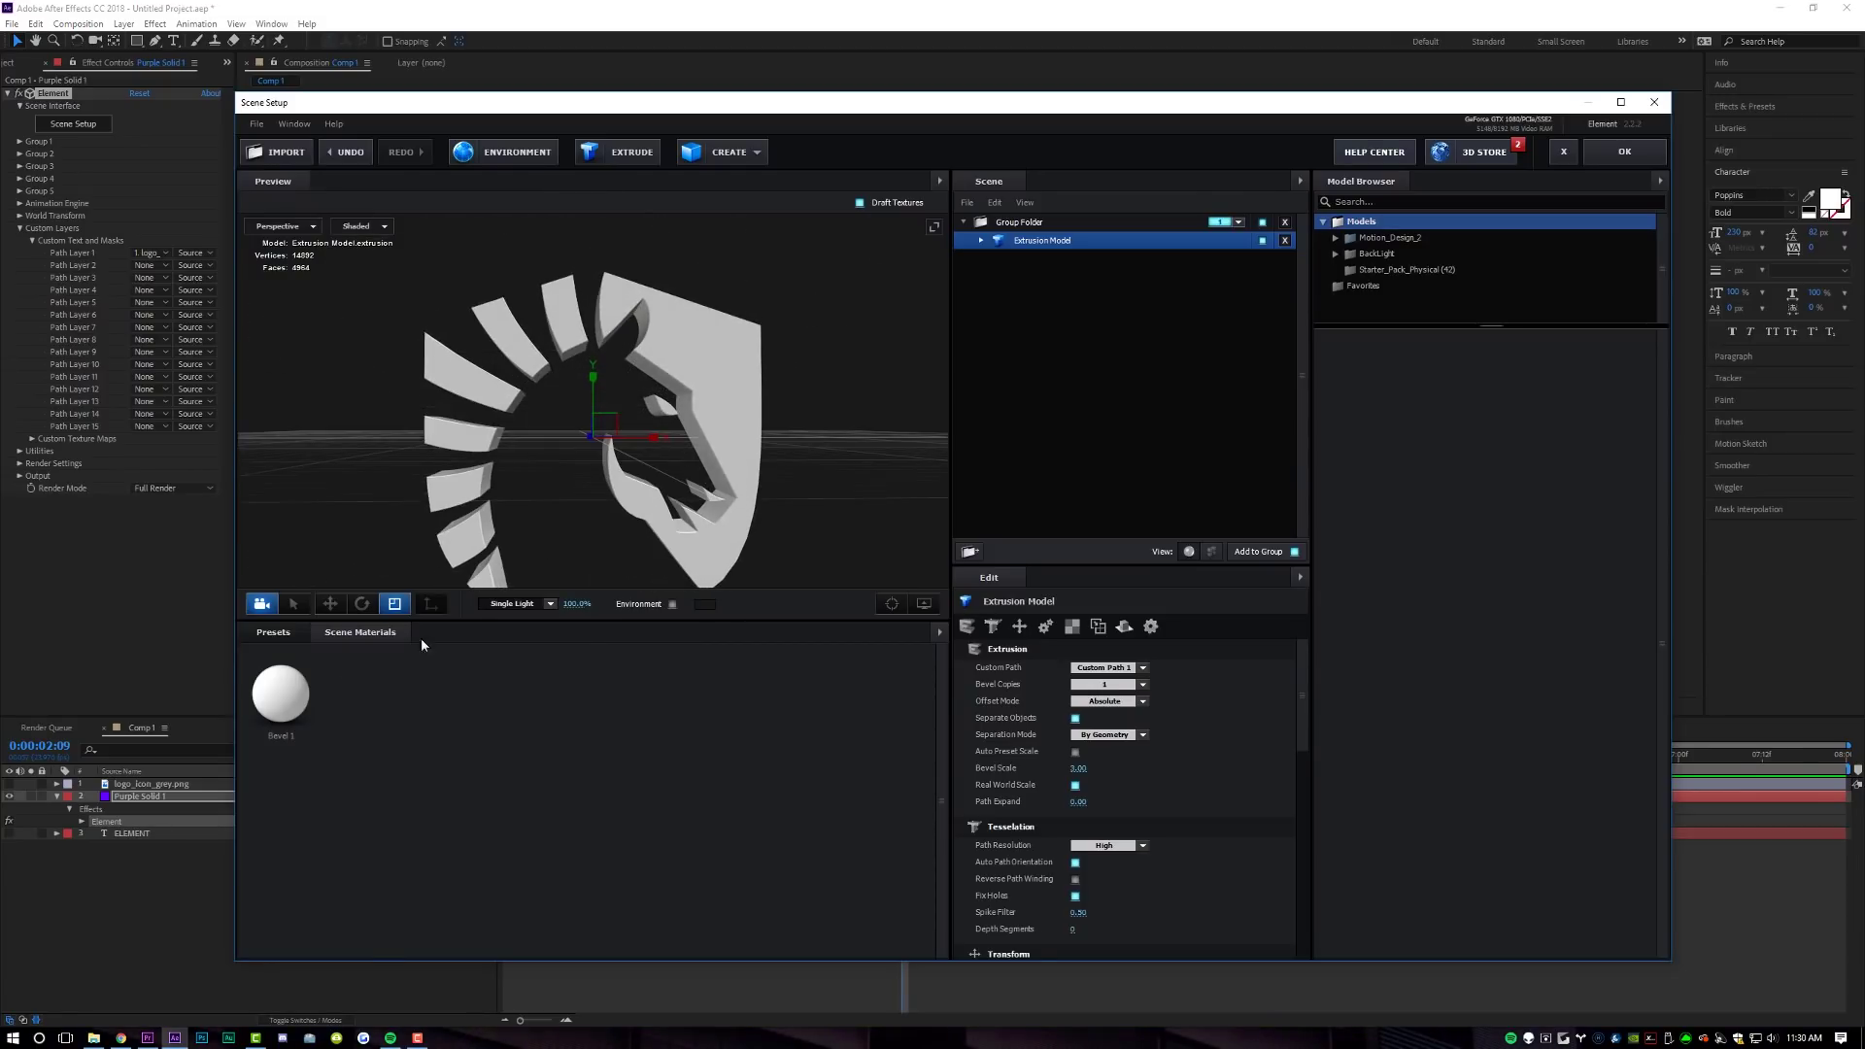
click(273, 632)
drag(480, 427, 480, 428)
drag(754, 437, 661, 456)
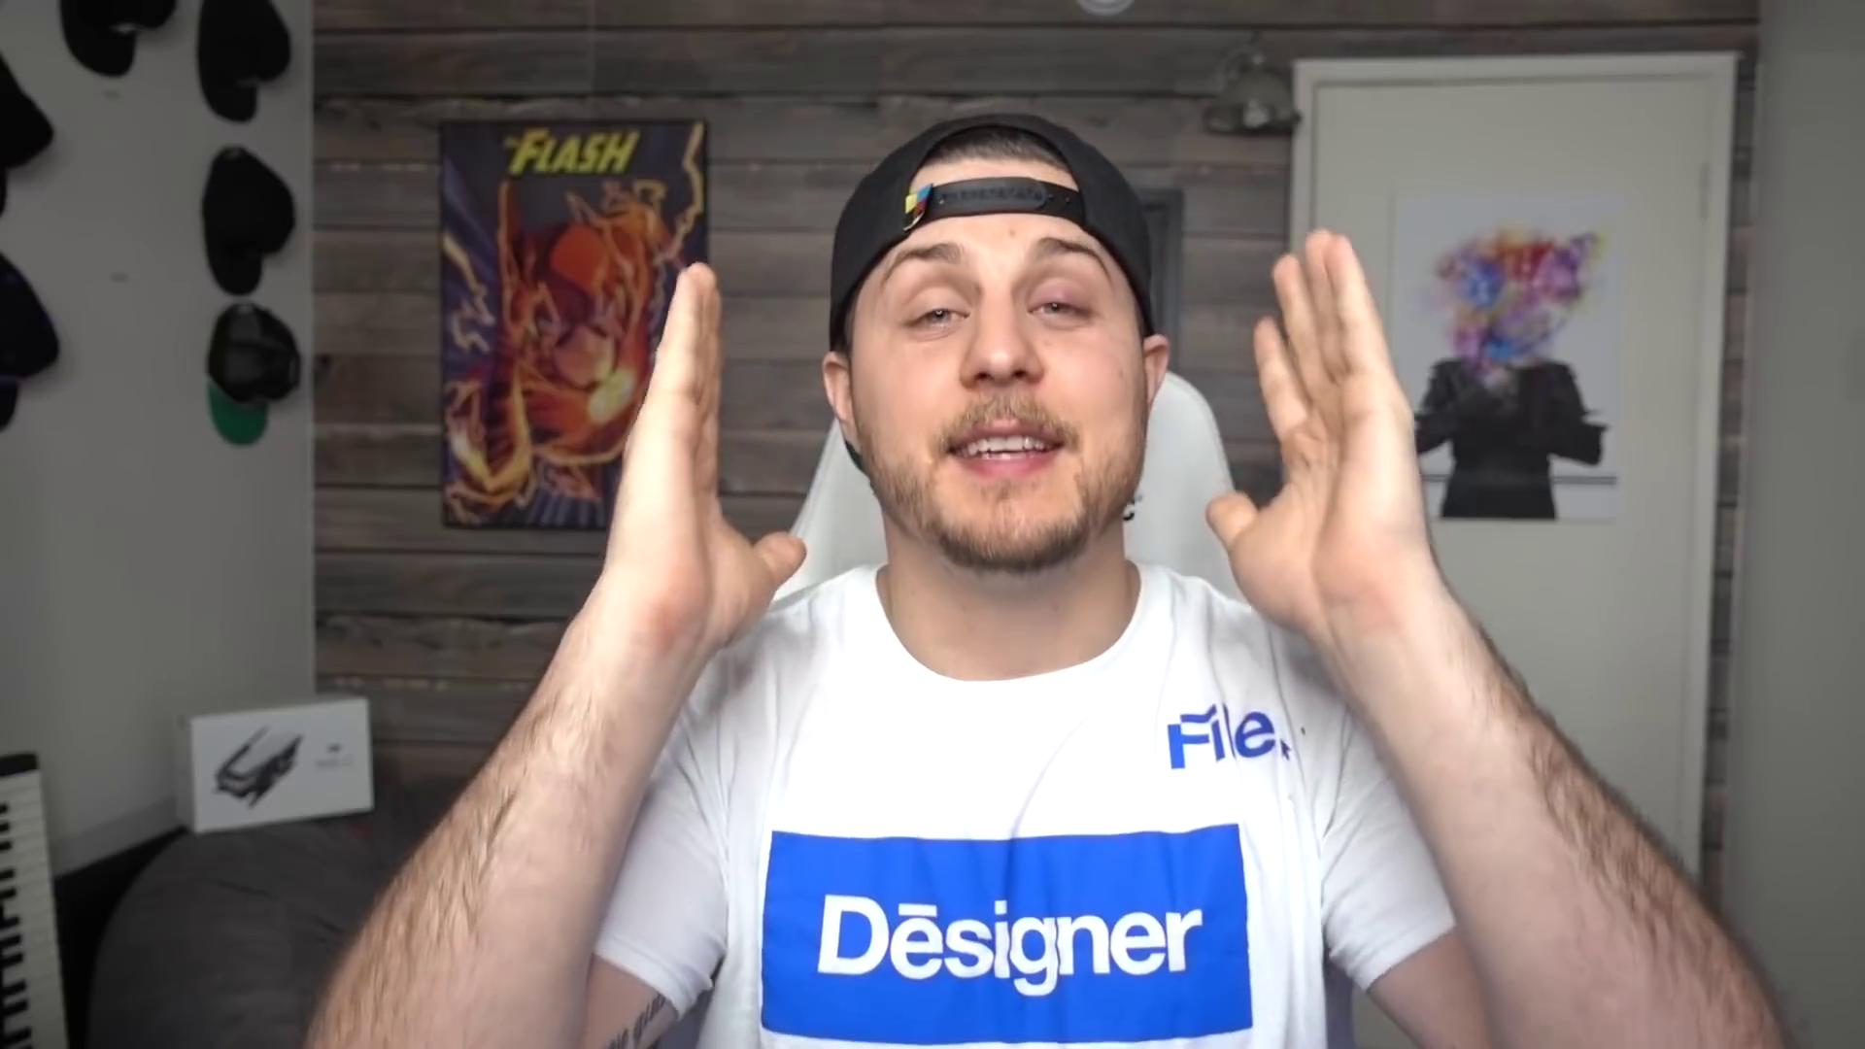